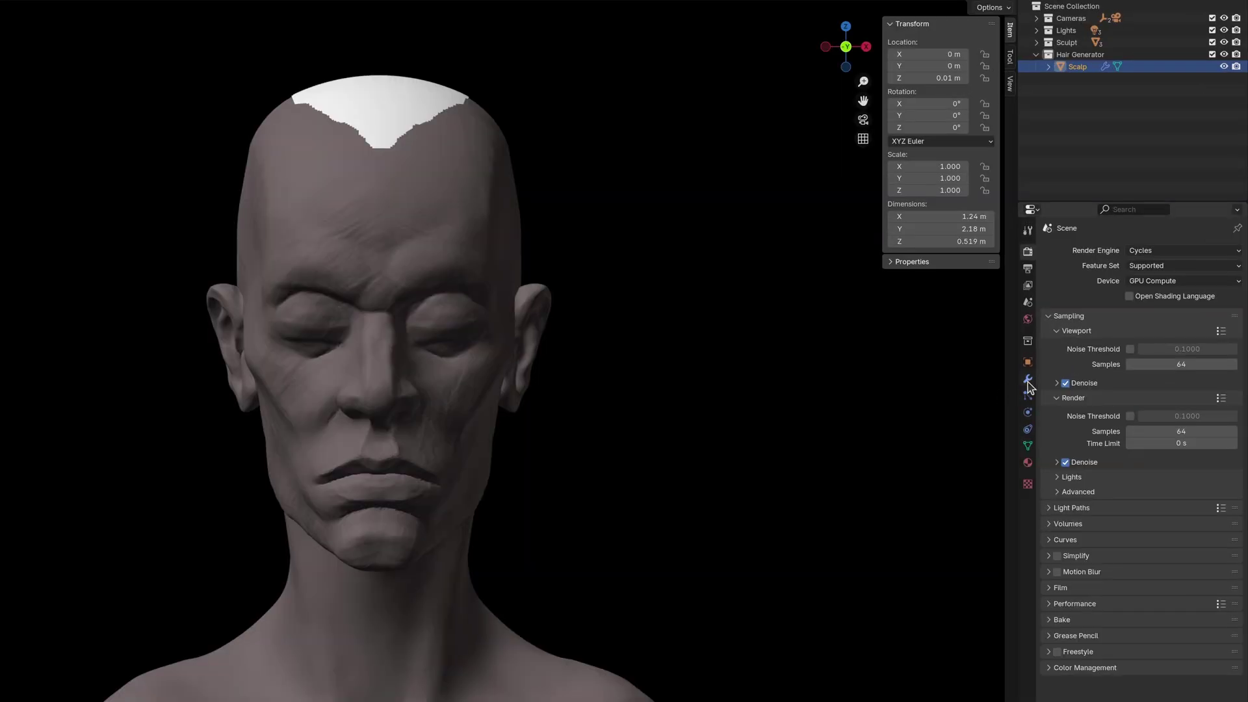
Add a Geometry Nodes modifier to the Scalp with a new group named 'Hair Generator' and open it in the Geometry Nodes workspace
{"action": "left_click", "coordinate": [1028, 379]}
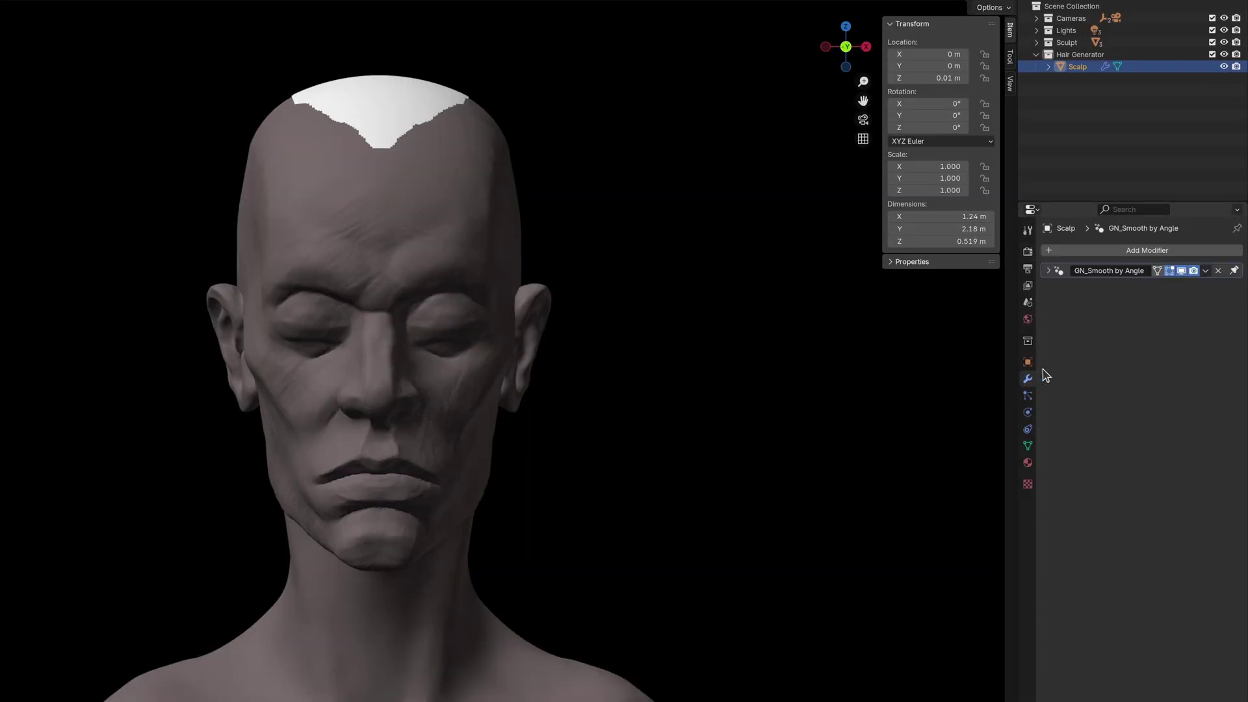
{"action": "left_click", "coordinate": [1182, 256]}
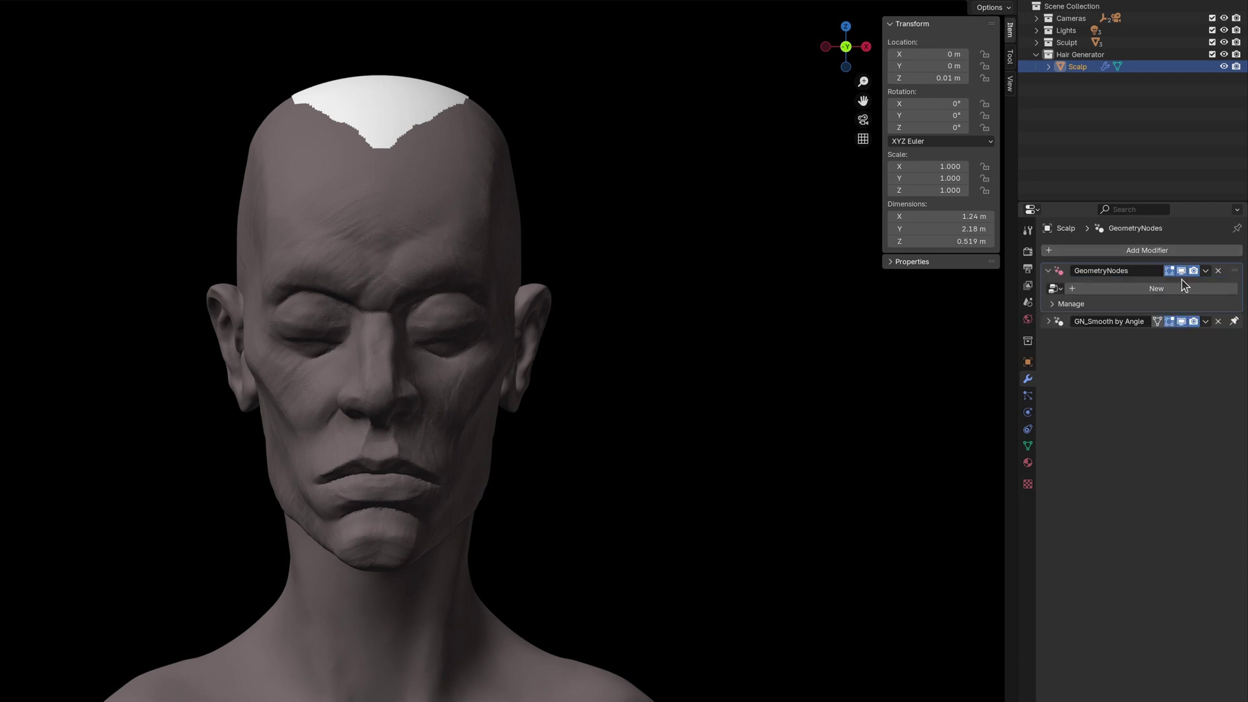
{"action": "left_click", "coordinate": [1182, 287]}
{"action": "left_click", "coordinate": [1182, 287]}
{"action": "type", "text": "Hair Ge"}
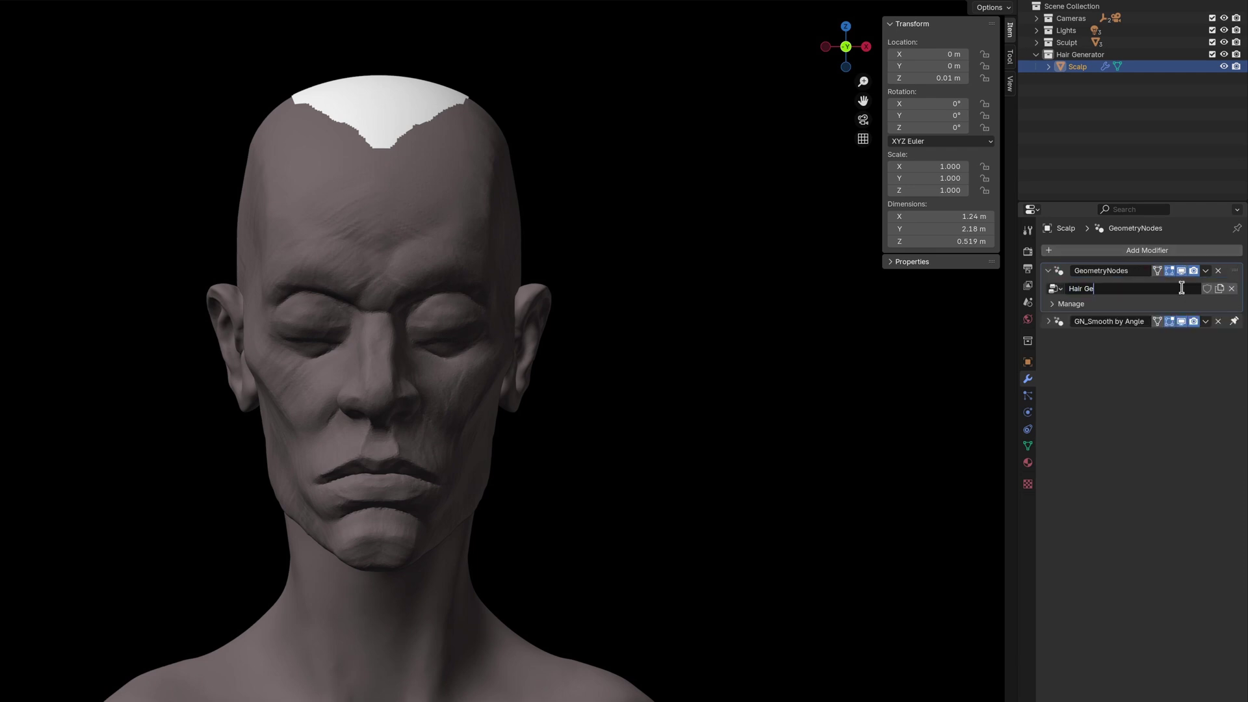
{"action": "type", "text": "nerator"}
{"action": "key", "text": "Return"}
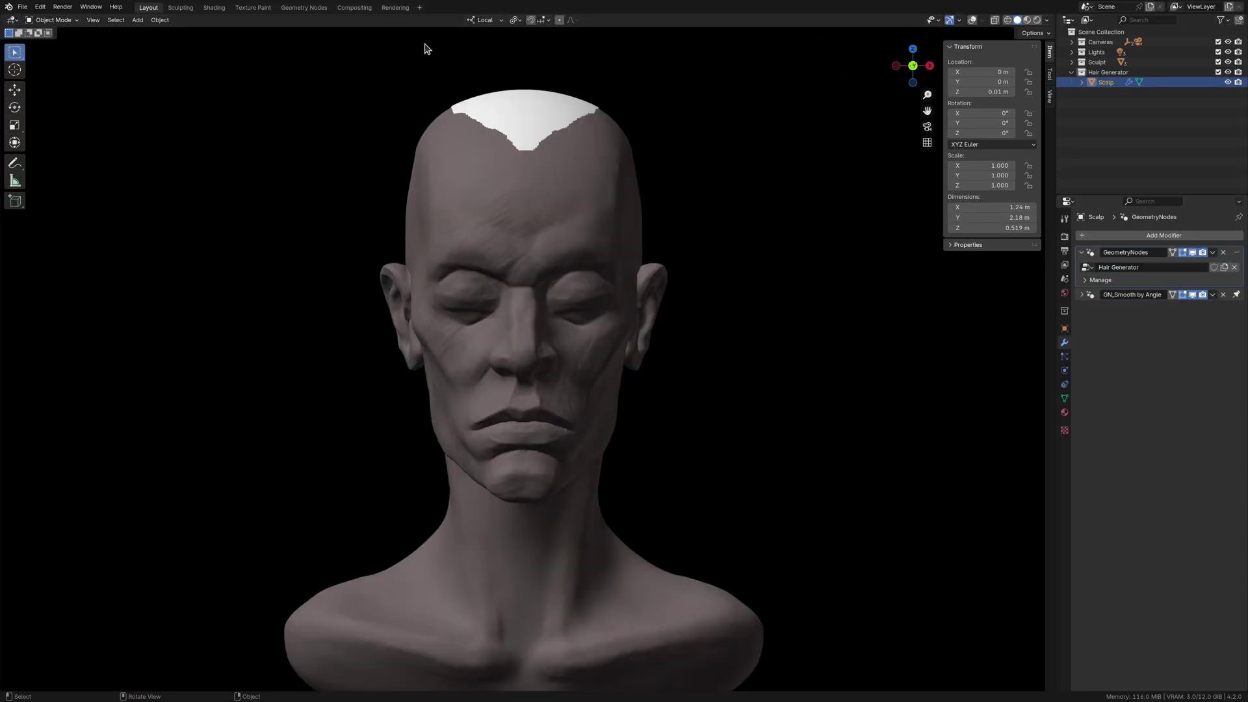
{"action": "left_click", "coordinate": [304, 7]}
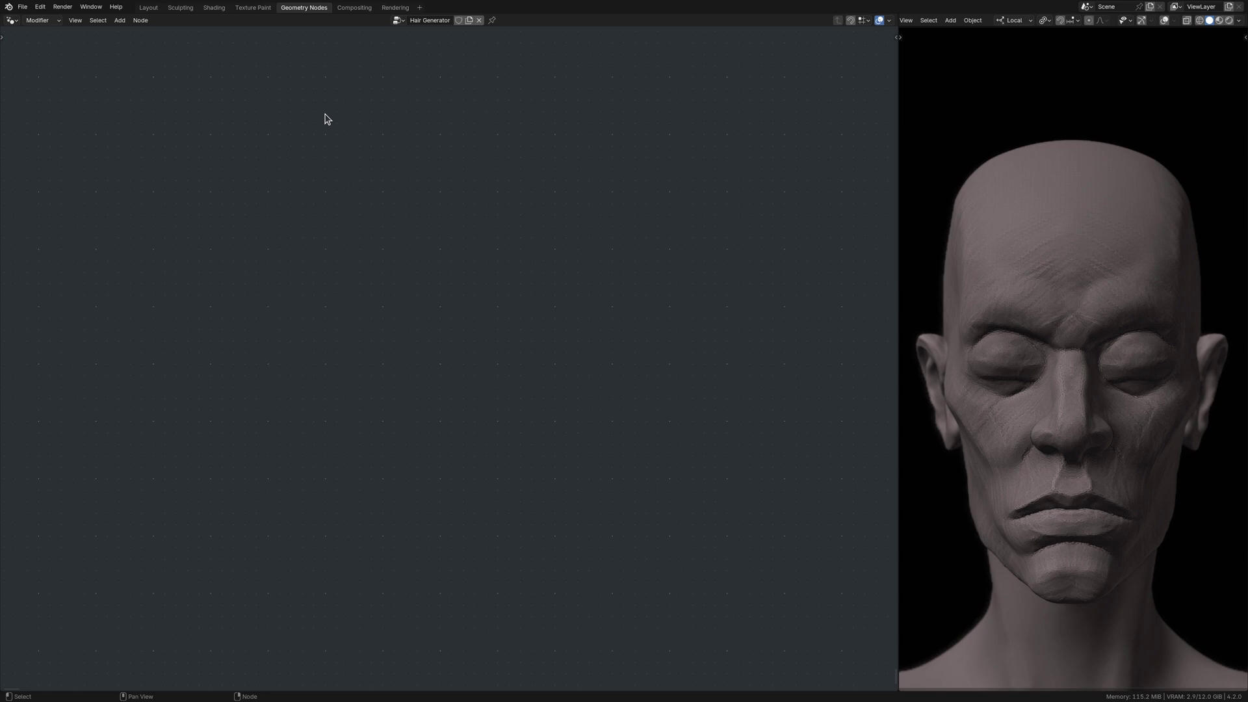
Add a Group Input node and a Group Output node to the Hair Generator tree
{"action": "key", "text": "shift+a"}
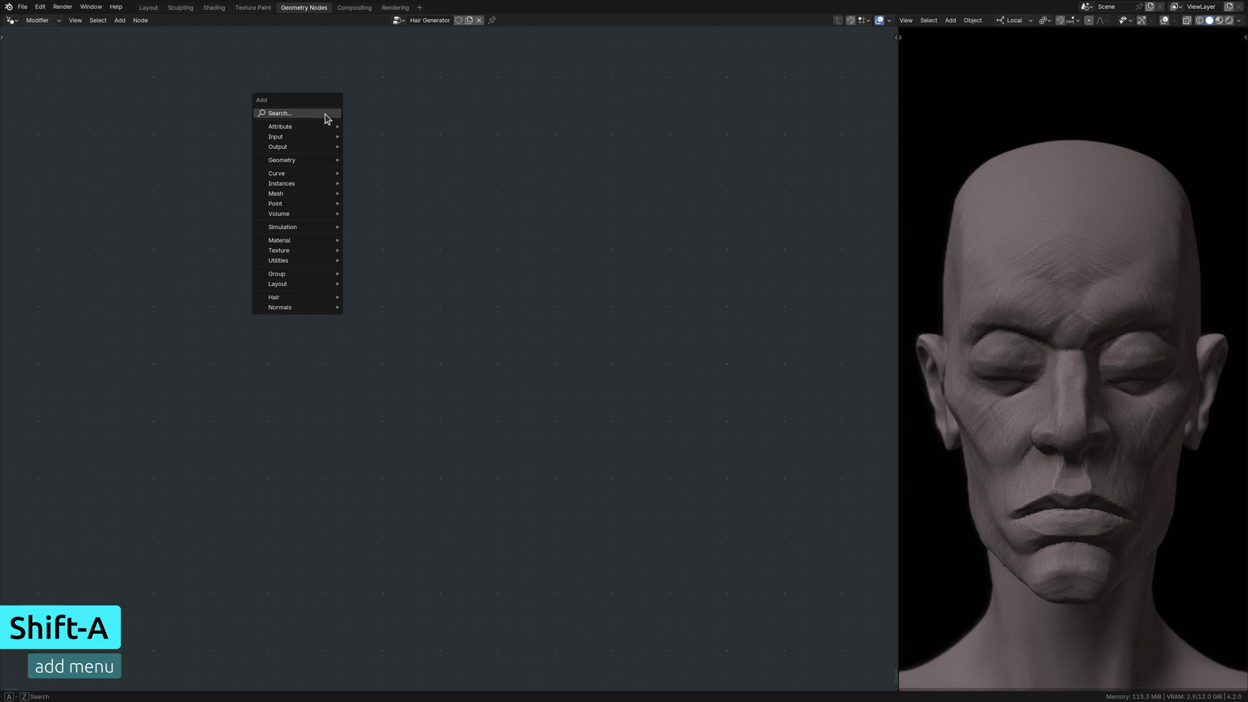
{"action": "left_click", "coordinate": [326, 116]}
{"action": "type", "text": "Group Input"}
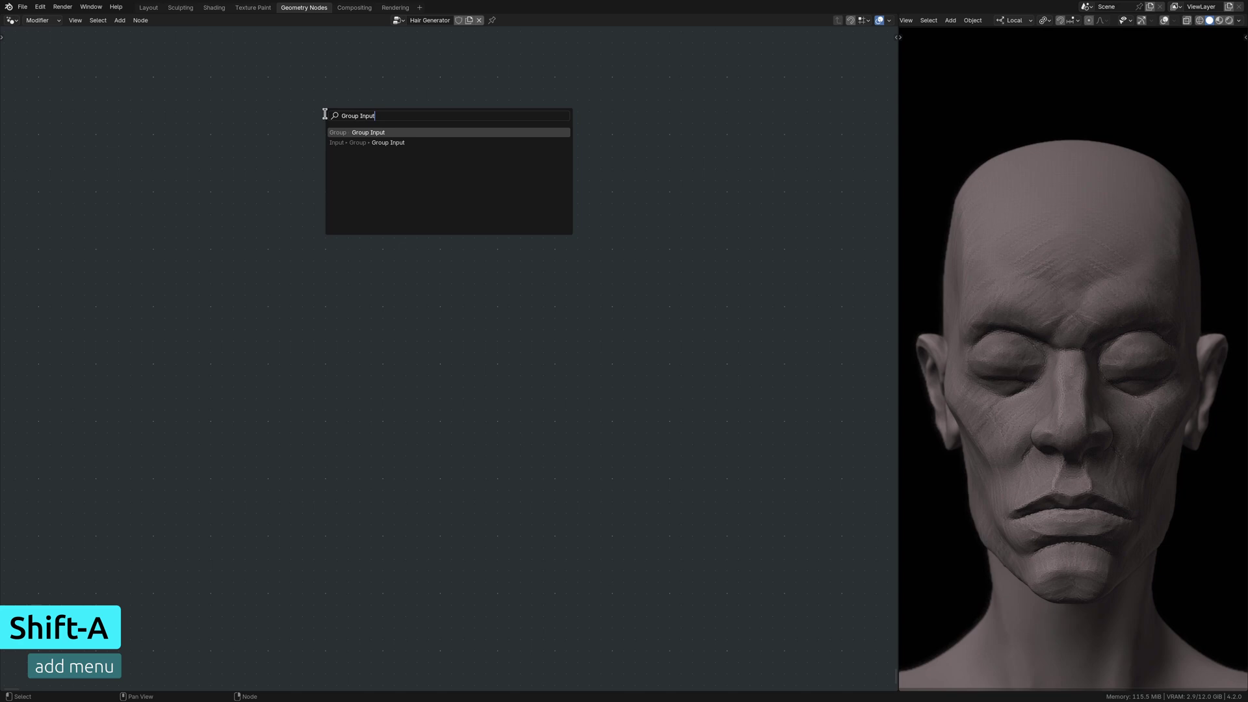
{"action": "key", "text": "Return"}
{"action": "left_click", "coordinate": [327, 117]}
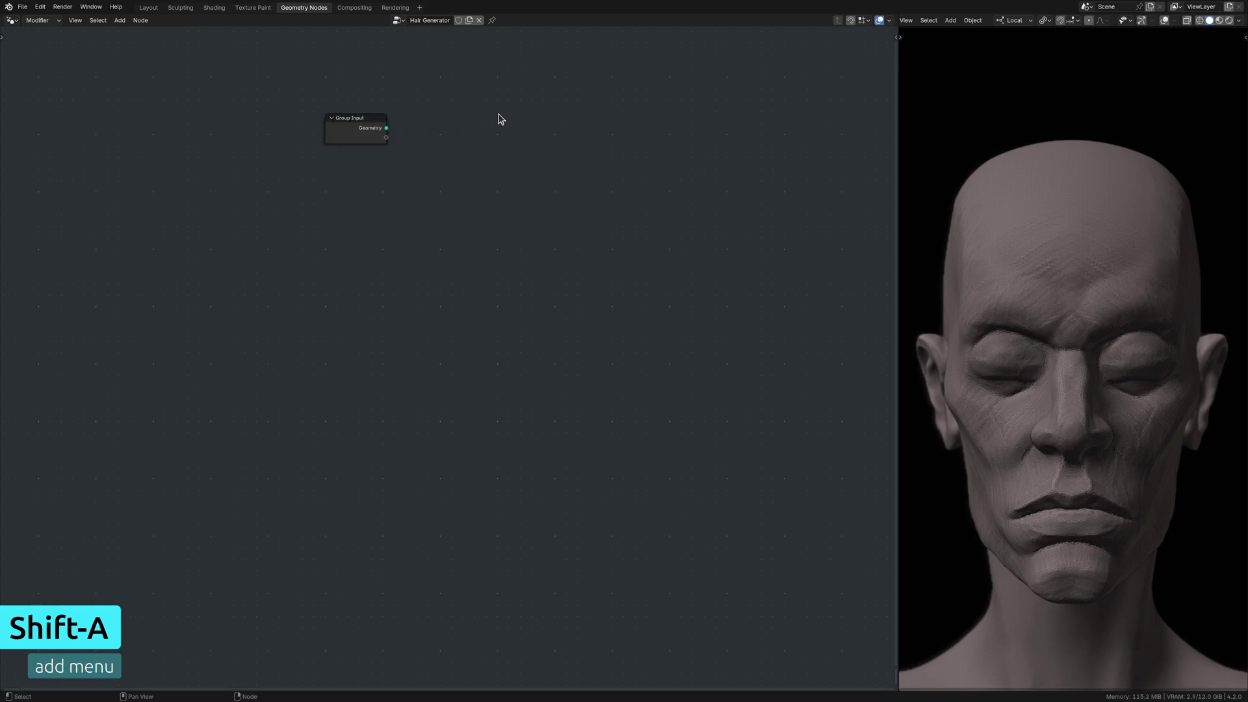
{"action": "key", "text": "shift+a"}
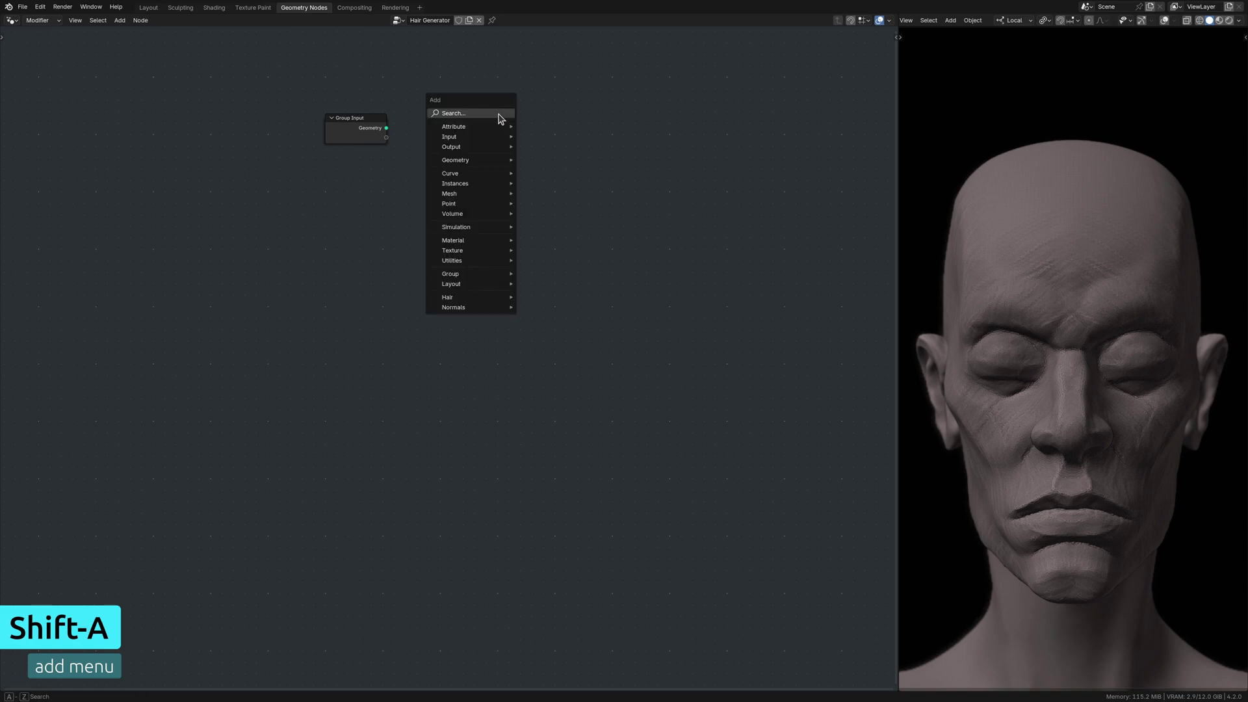
{"action": "type", "text": "Group Output"}
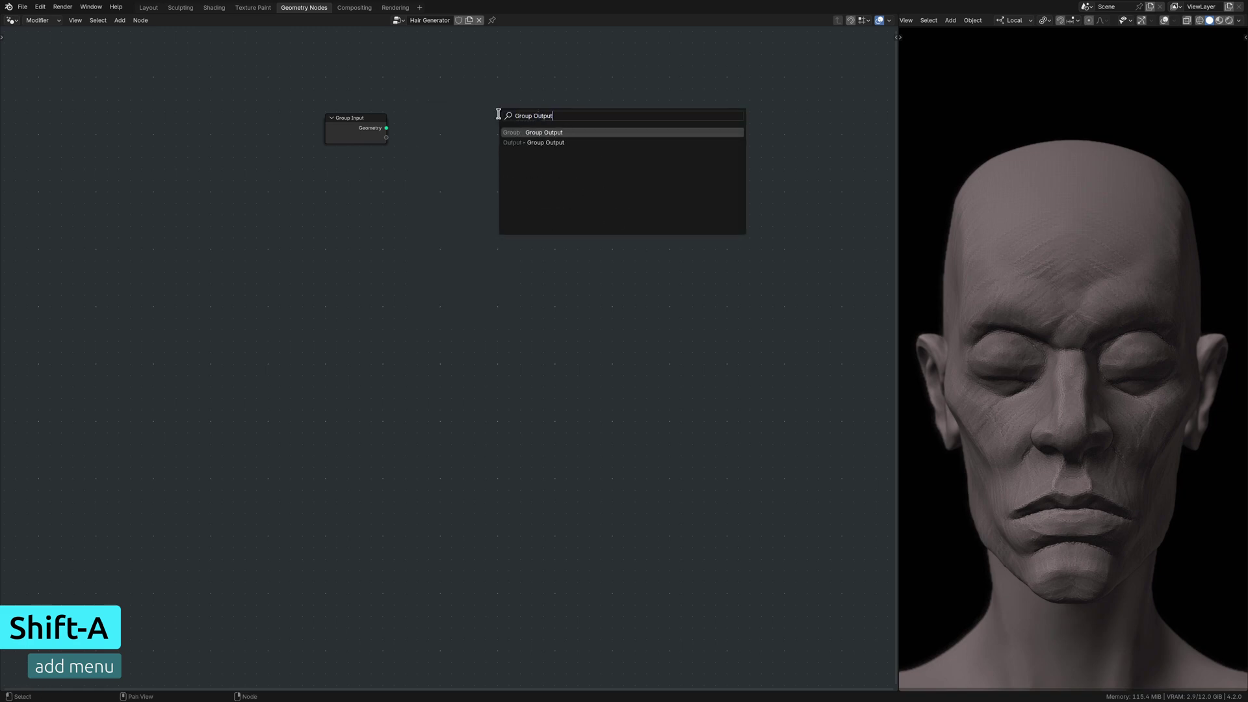
{"action": "key", "text": "Return"}
{"action": "left_click", "coordinate": [499, 114]}
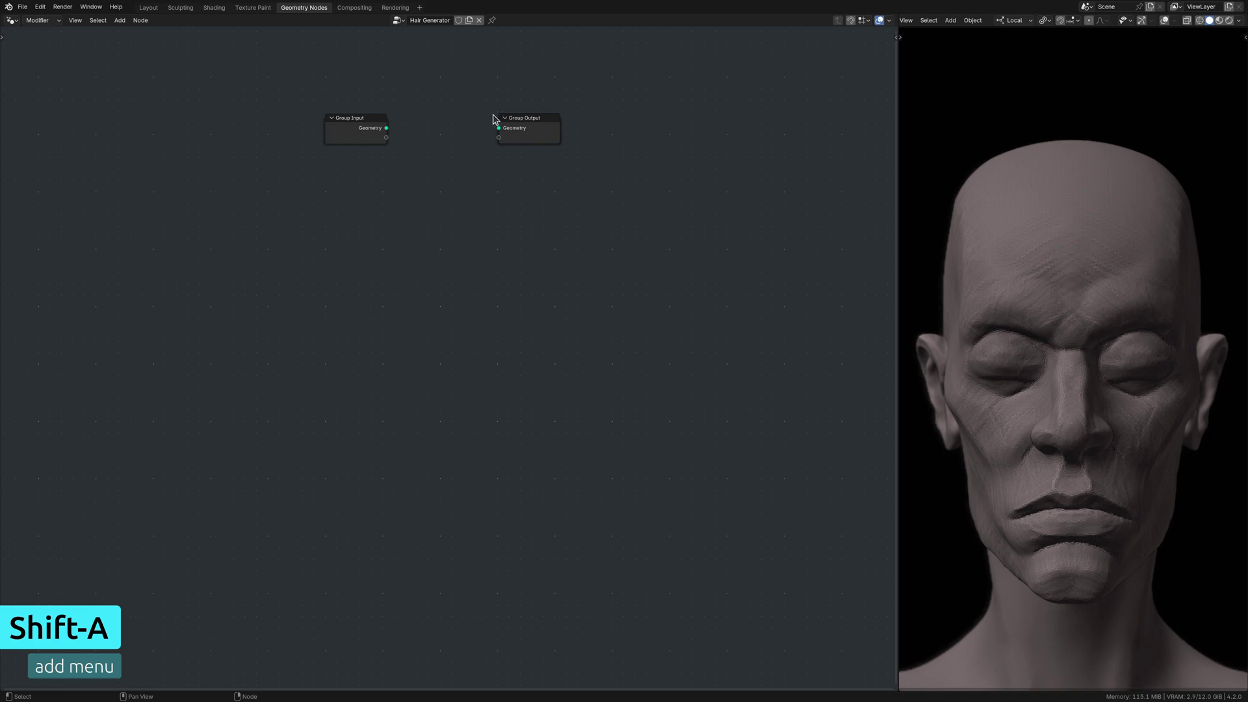
Link their Geometry sockets and move Group Input far left and Group Output far right
{"action": "left_click_drag", "start_coordinate": [387, 131], "coordinate": [498, 129]}
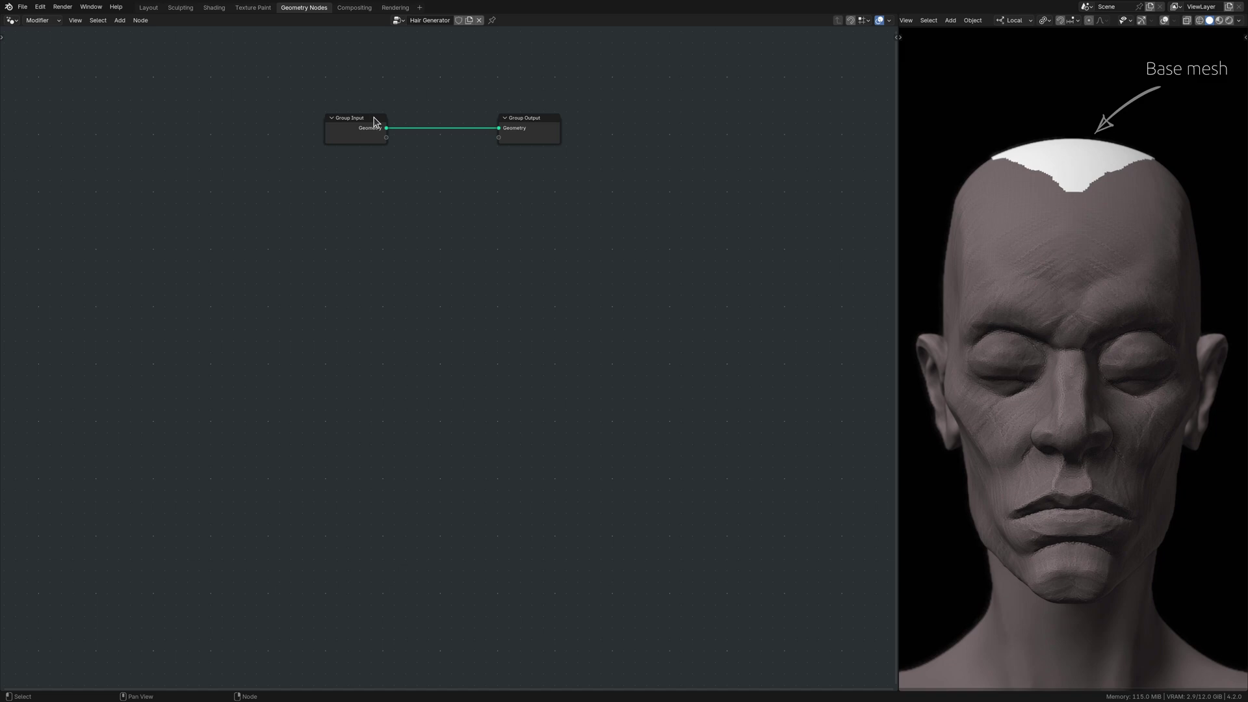
{"action": "left_click_drag", "start_coordinate": [375, 122], "coordinate": [71, 123]}
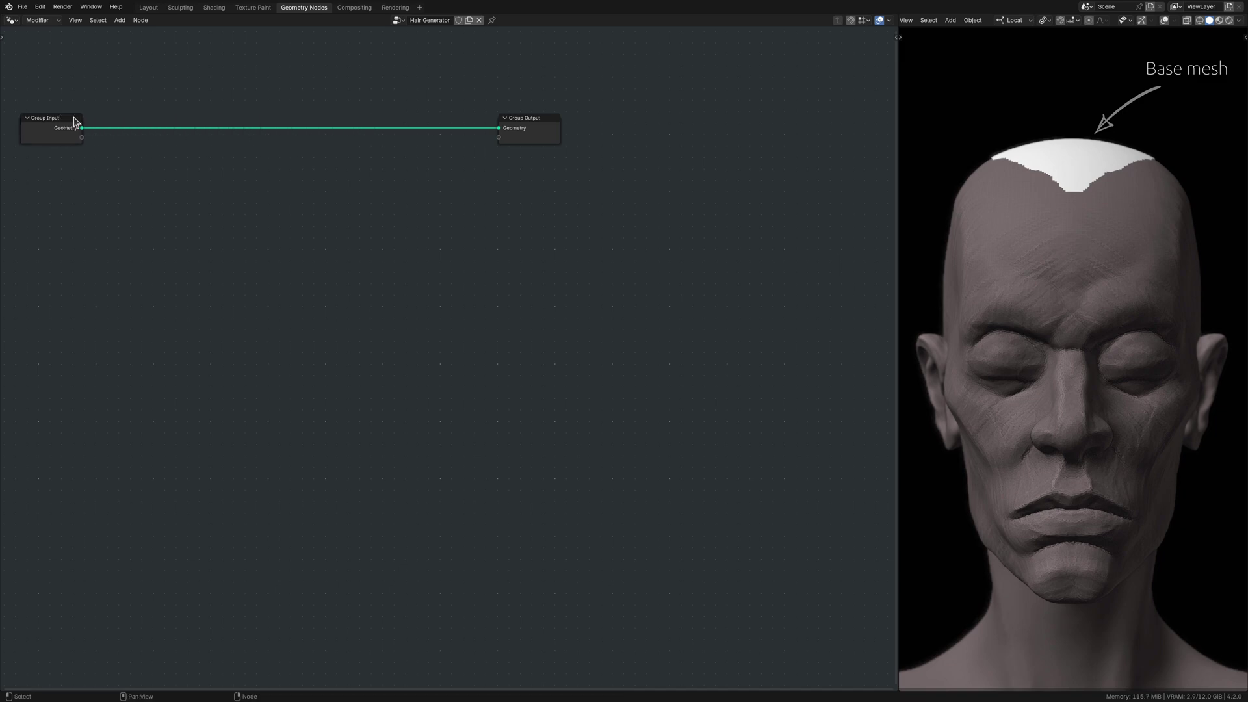
{"action": "left_click_drag", "start_coordinate": [557, 122], "coordinate": [868, 122]}
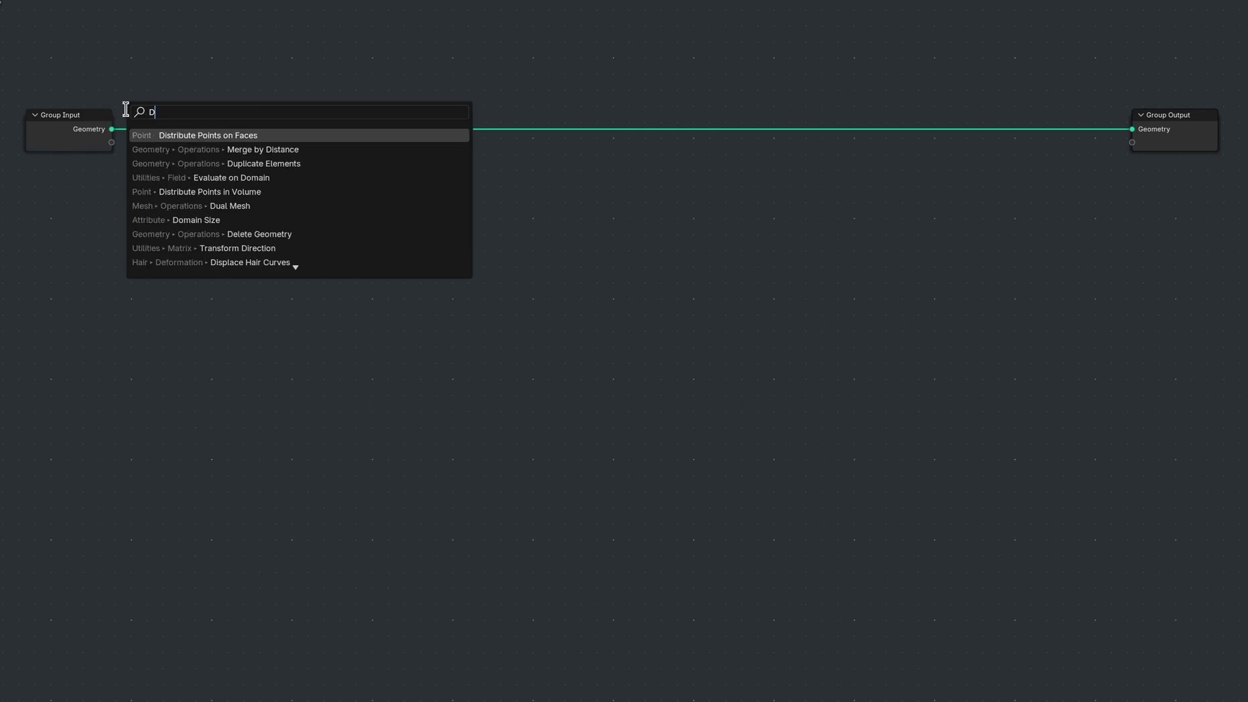
Insert Distribute Points on Faces on the link using Poisson Disk, Distance Min 0.15, Density Max 10000
{"action": "type", "text": " Faces"}
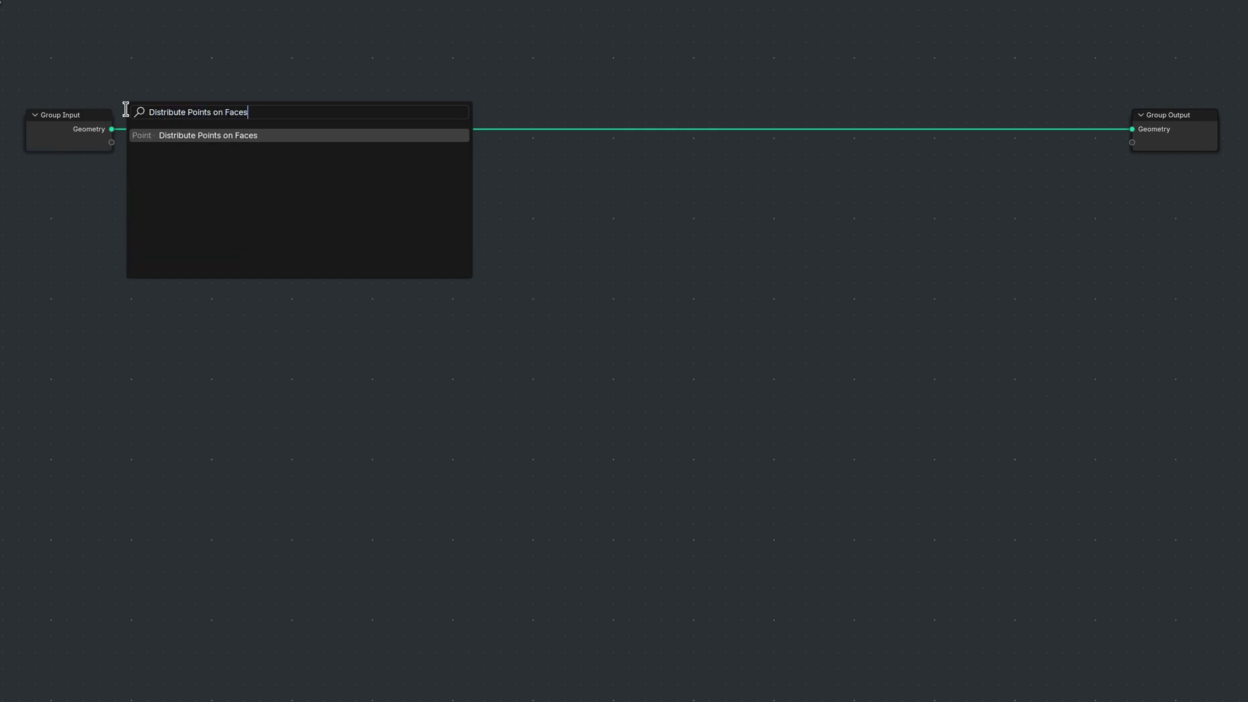
{"action": "key", "text": "Return"}
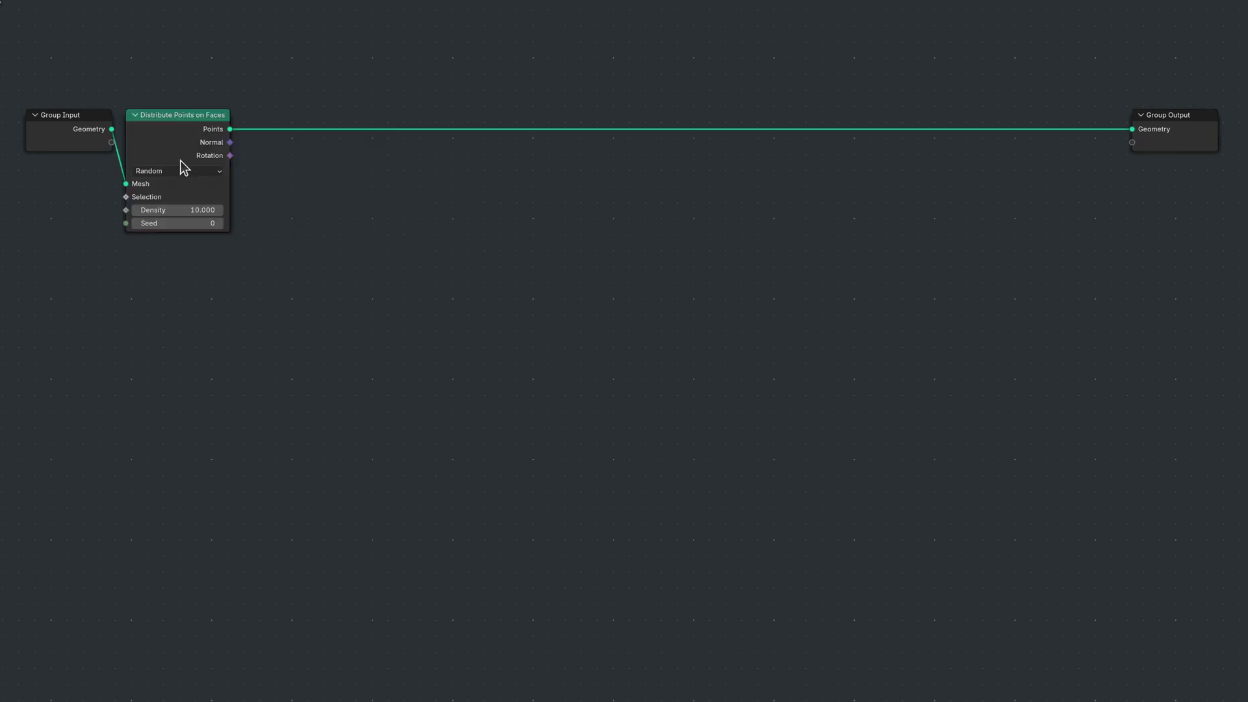
{"action": "left_click", "coordinate": [193, 173]}
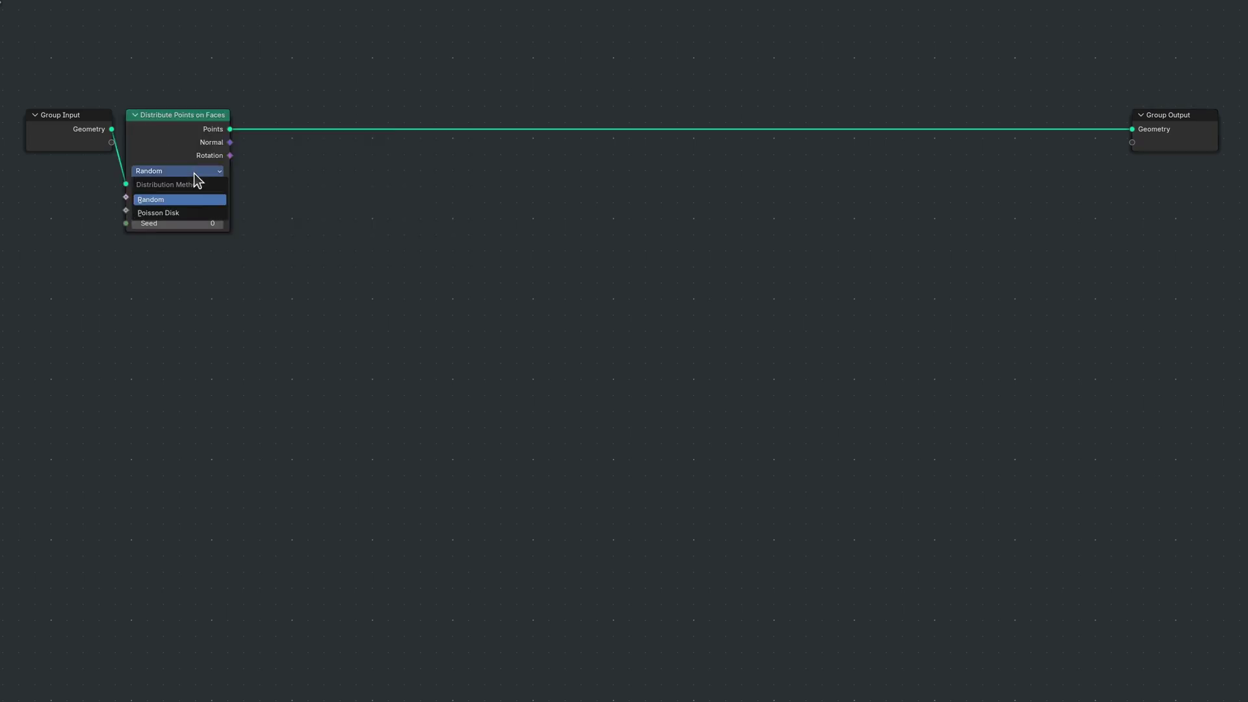
{"action": "left_click", "coordinate": [194, 213]}
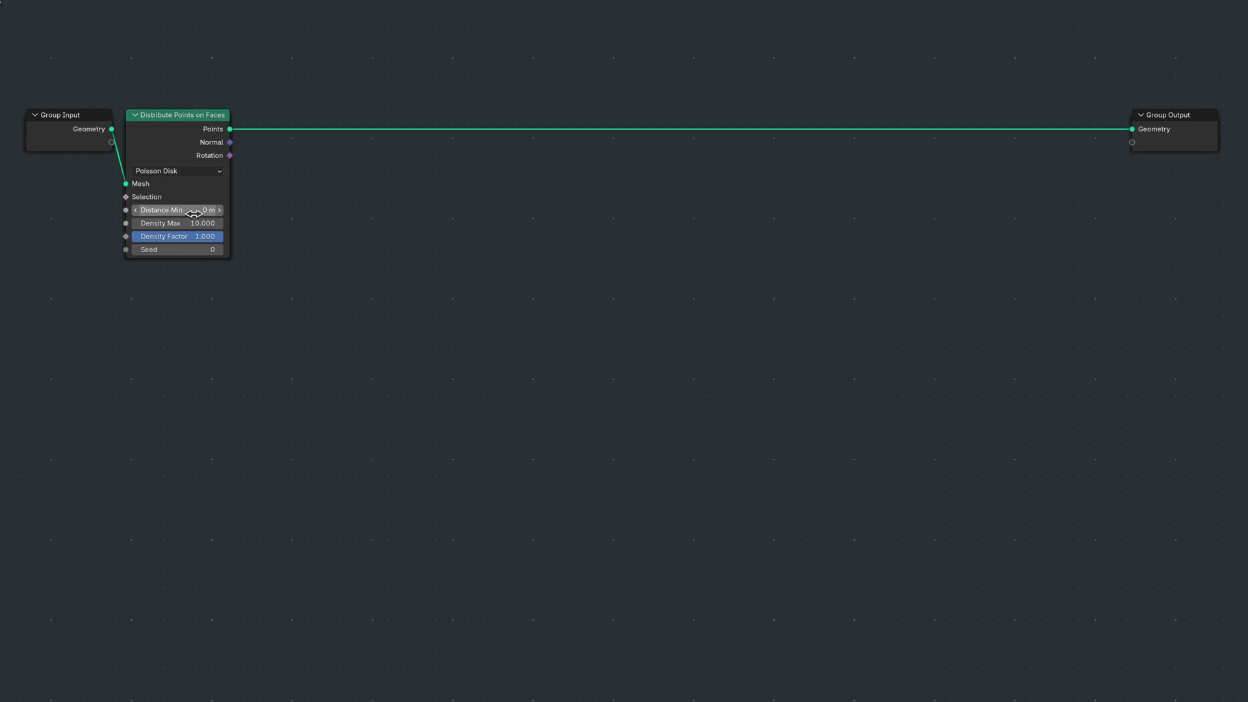
{"action": "double_click", "coordinate": [193, 210]}
{"action": "type", "text": "0.15"}
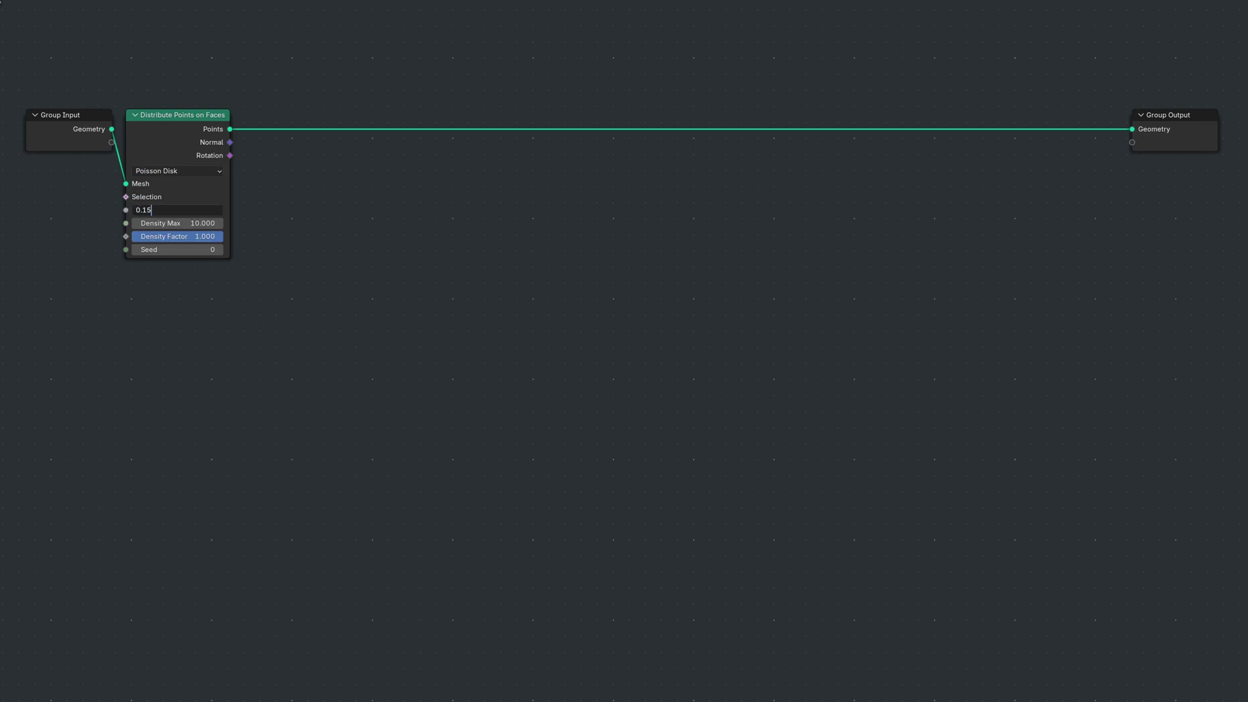
{"action": "key", "text": "Tab"}
{"action": "type", "text": "10000"}
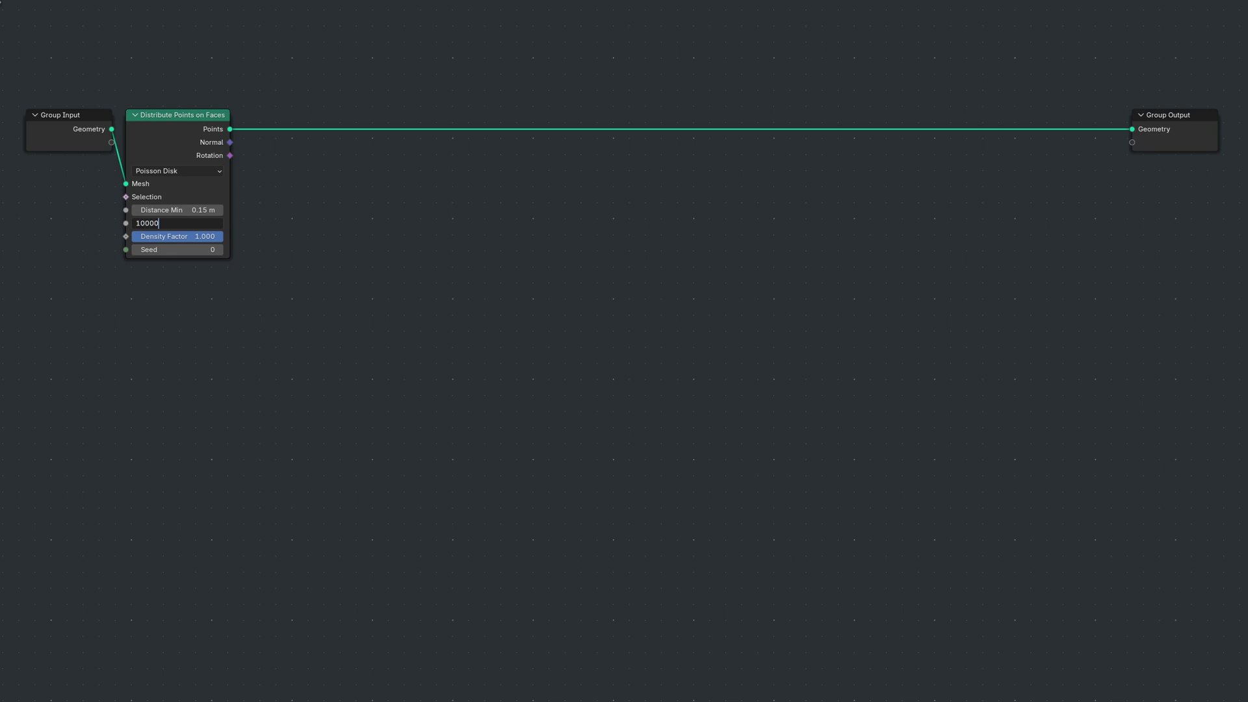
{"action": "key", "text": "Return"}
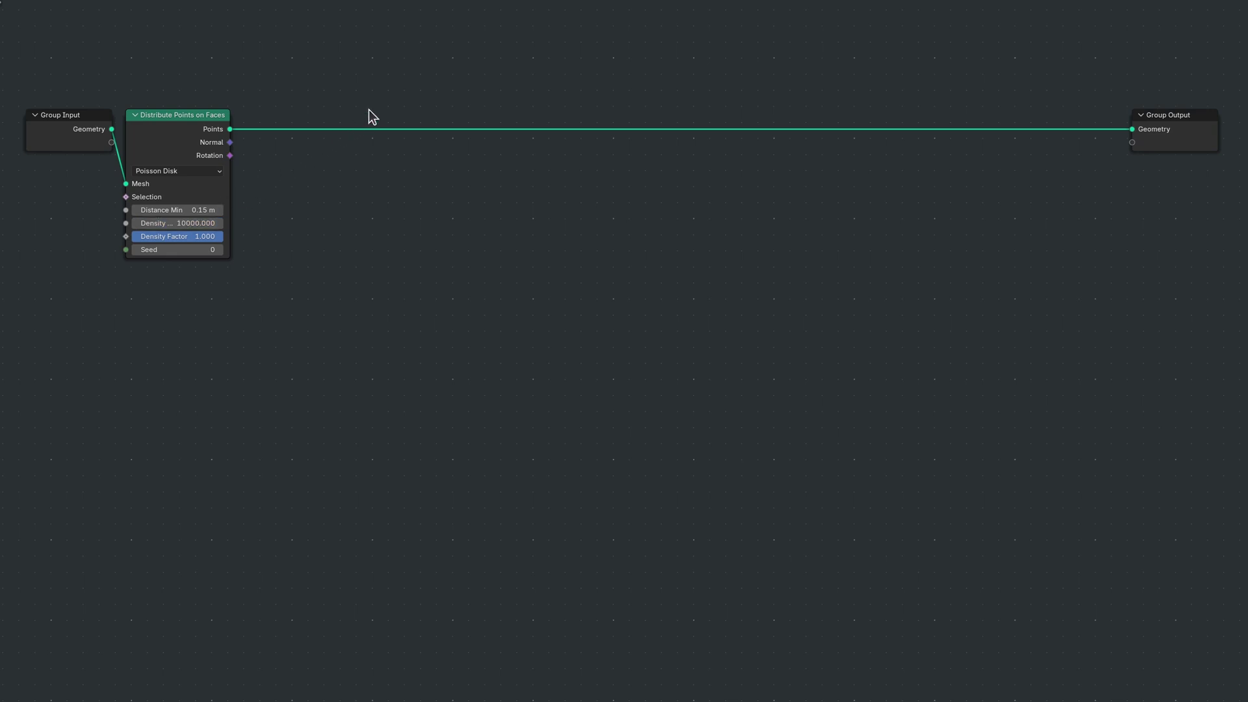
Add an Instance on Points node after the distributed points
{"action": "key", "text": "shift+a"}
{"action": "type", "text": "Instance on Points"}
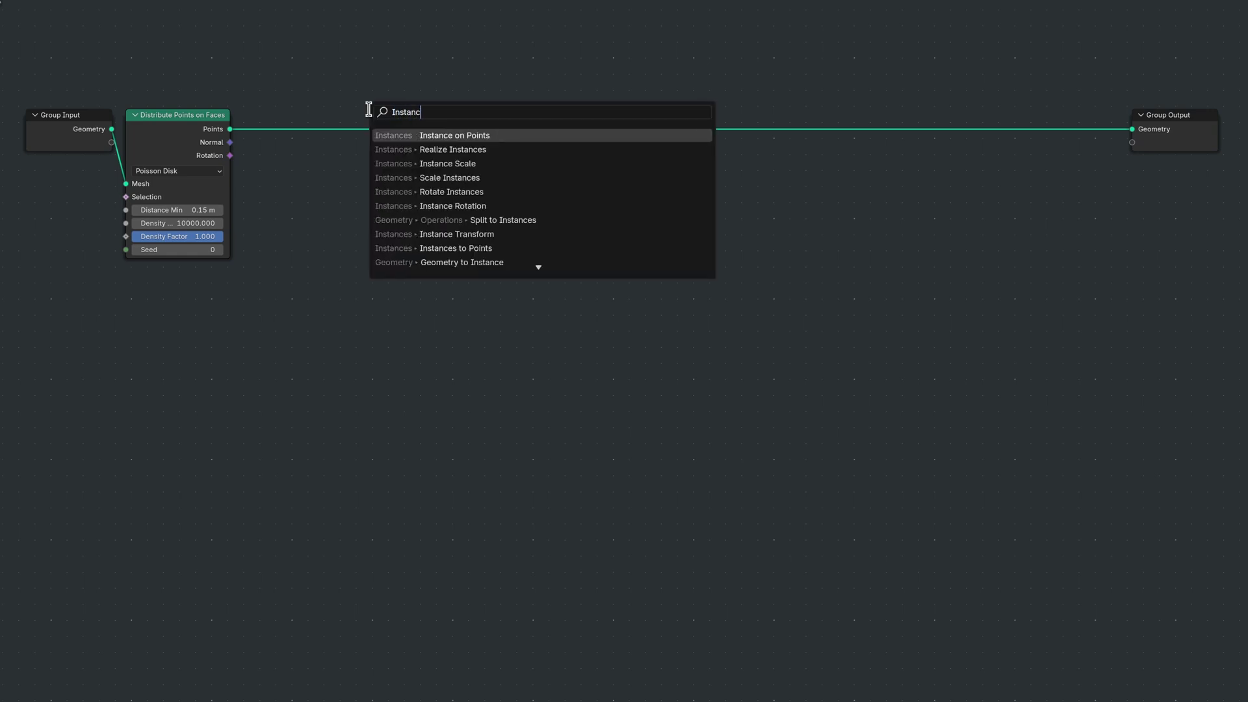
{"action": "key", "text": "Return"}
{"action": "left_click", "coordinate": [368, 109]}
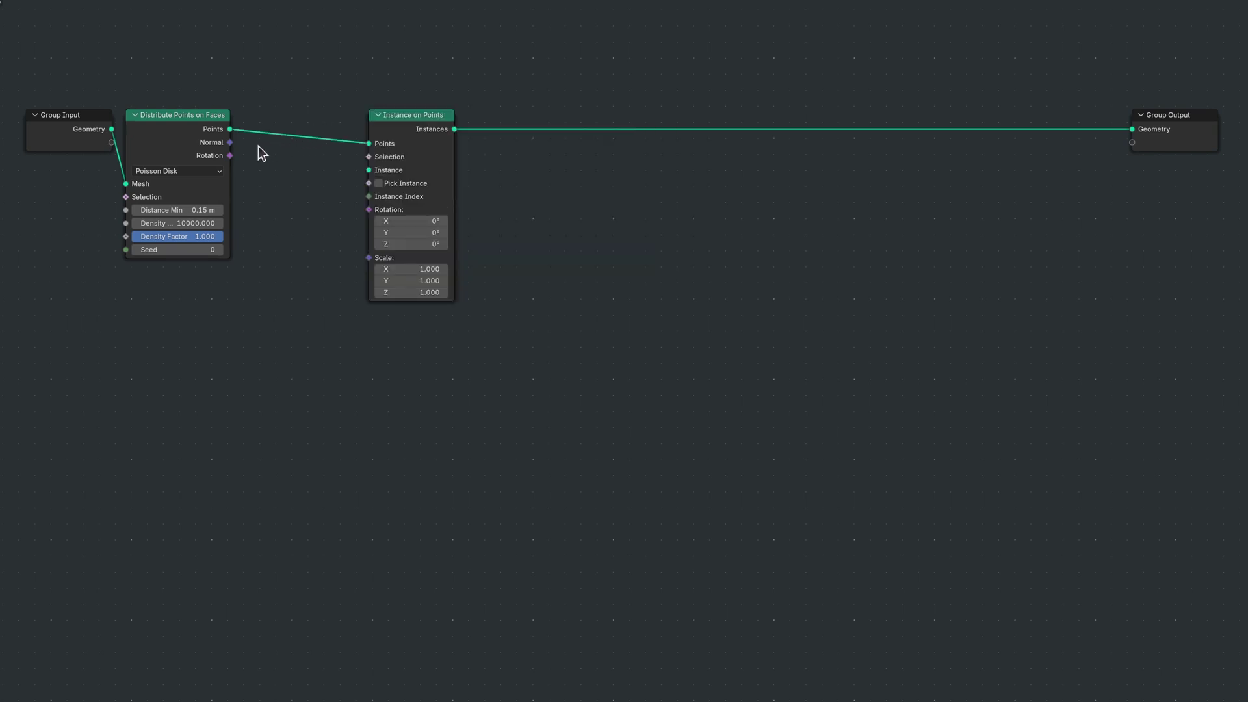
Add Align Rotation to Vector, fed by the point Normal, driving the Instance on Points Rotation
{"action": "key", "text": "shift+a"}
{"action": "type", "text": "A"}
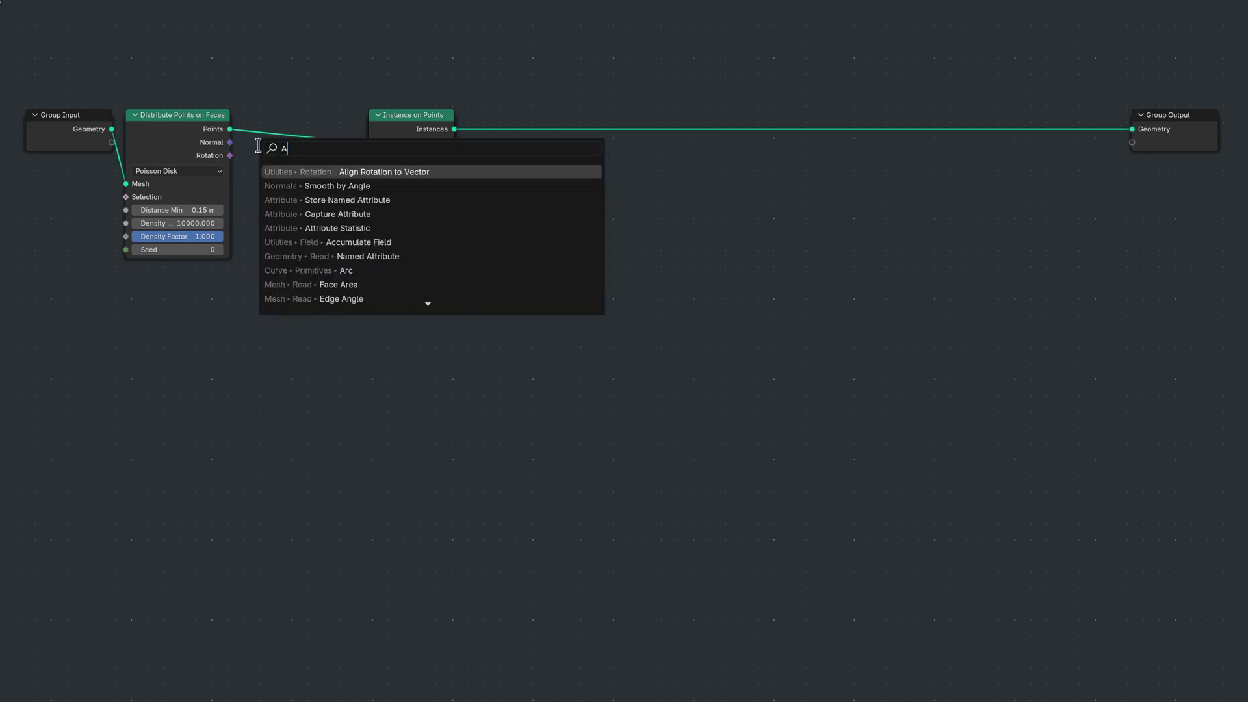
{"action": "type", "text": "lign Rotation to Vector"}
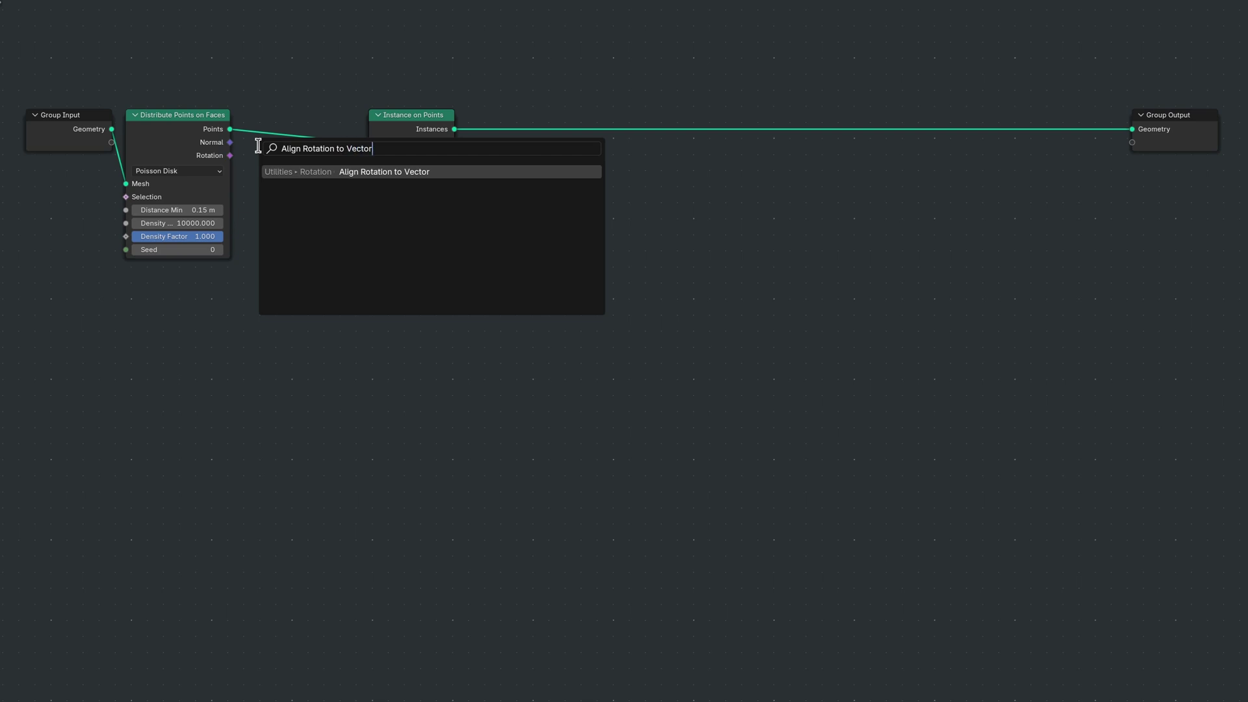
{"action": "key", "text": "Return"}
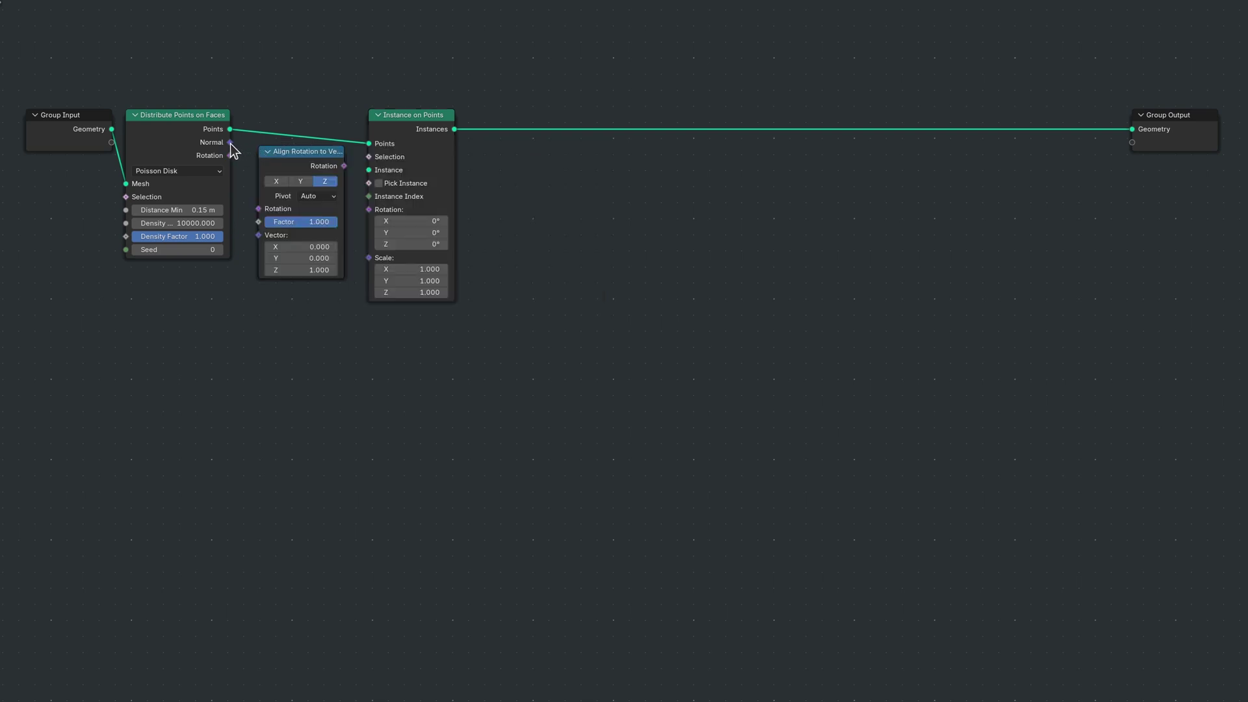
{"action": "left_click_drag", "start_coordinate": [252, 217], "coordinate": [267, 230]}
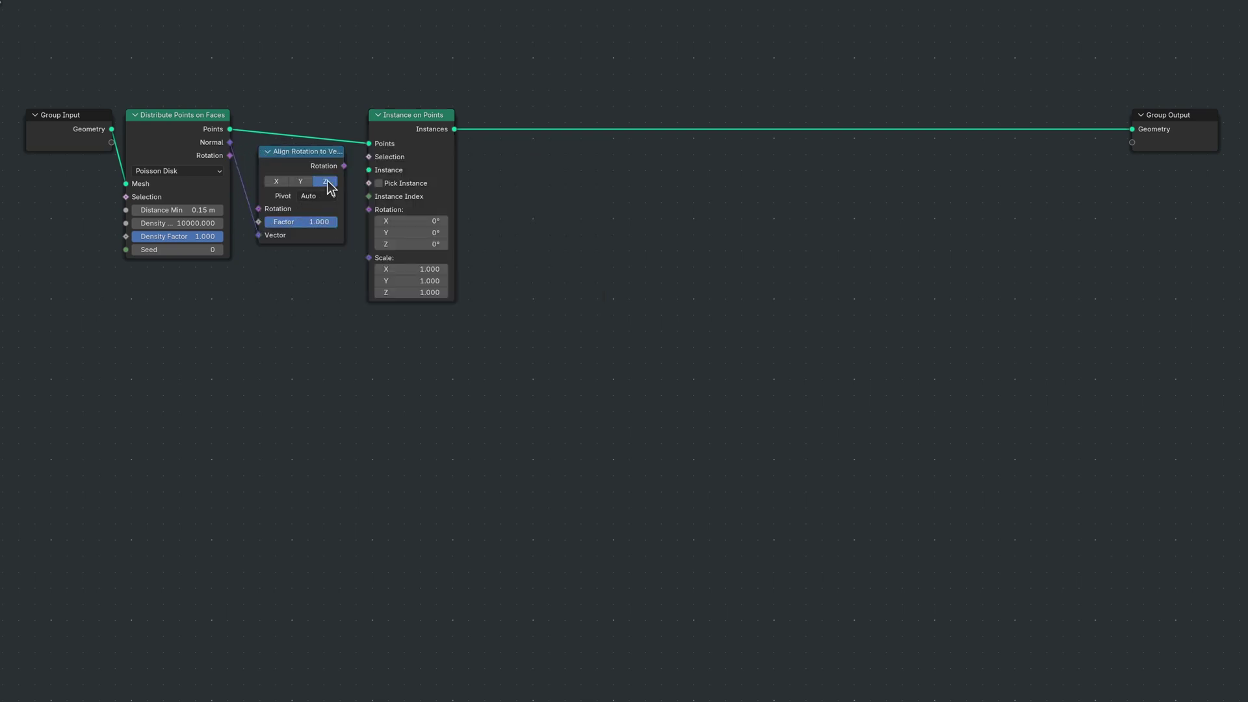
{"action": "left_click_drag", "start_coordinate": [364, 200], "coordinate": [369, 209]}
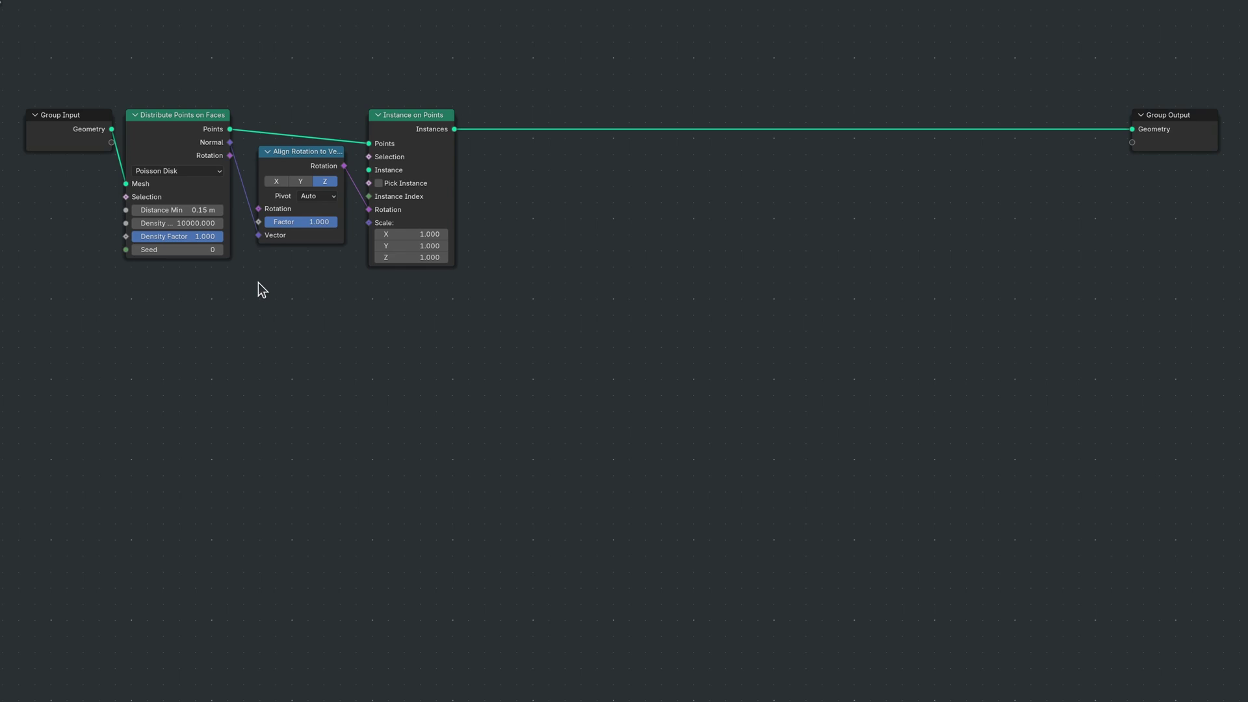
Add a Quadratic Bézier node with Resolution 20 and Start at (0, 0, -0.1)
{"action": "key", "text": "shift+a"}
{"action": "type", "text": "Quadratic Bezier"}
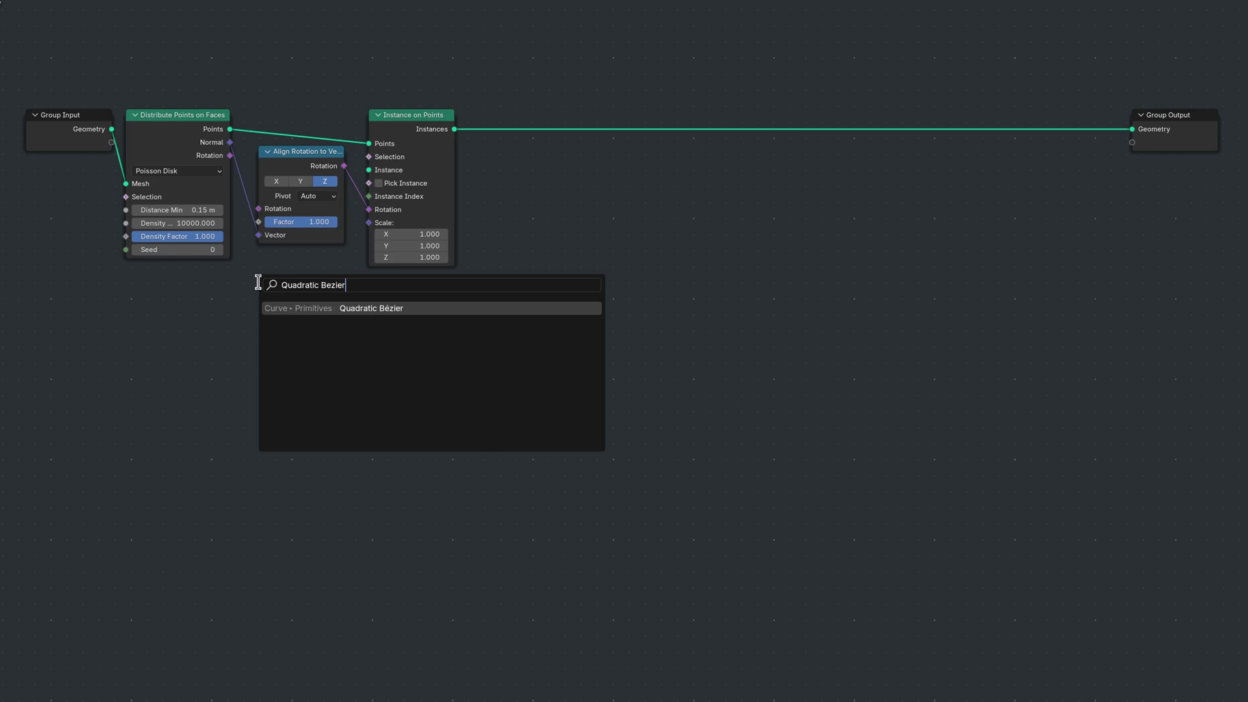
{"action": "key", "text": "Return"}
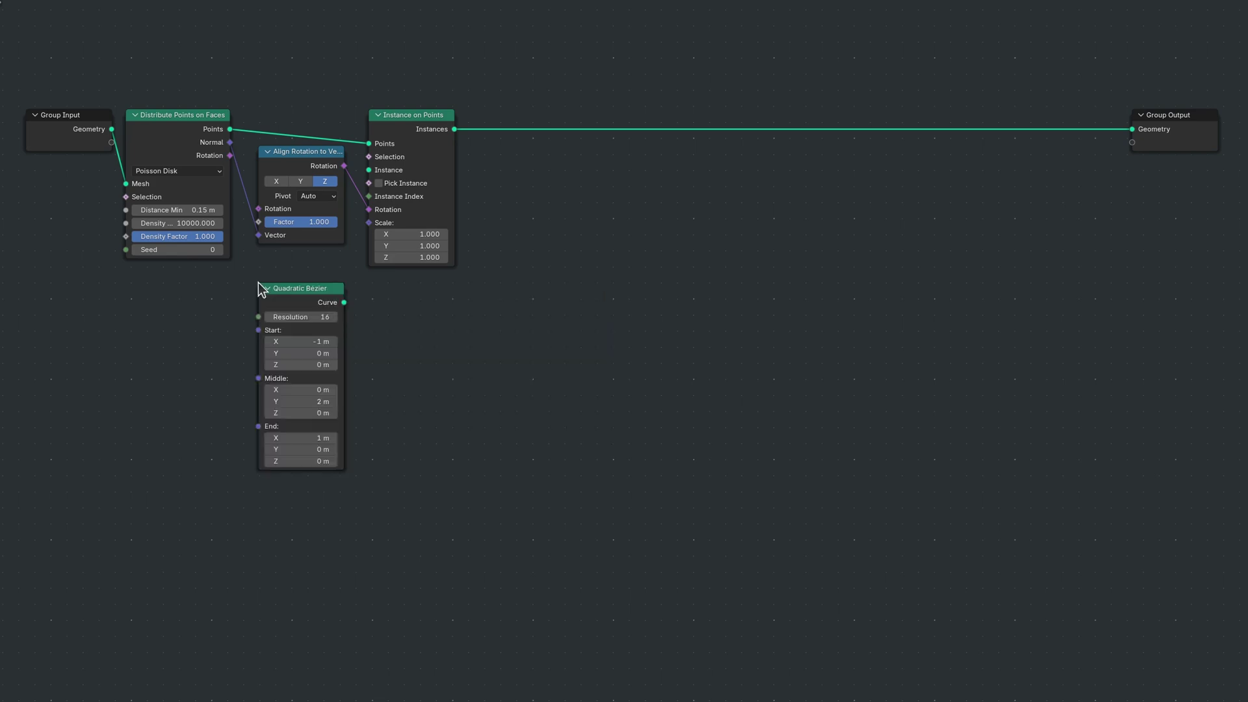
{"action": "left_click", "coordinate": [300, 315]}
{"action": "type", "text": "20"}
{"action": "key", "text": "Tab"}
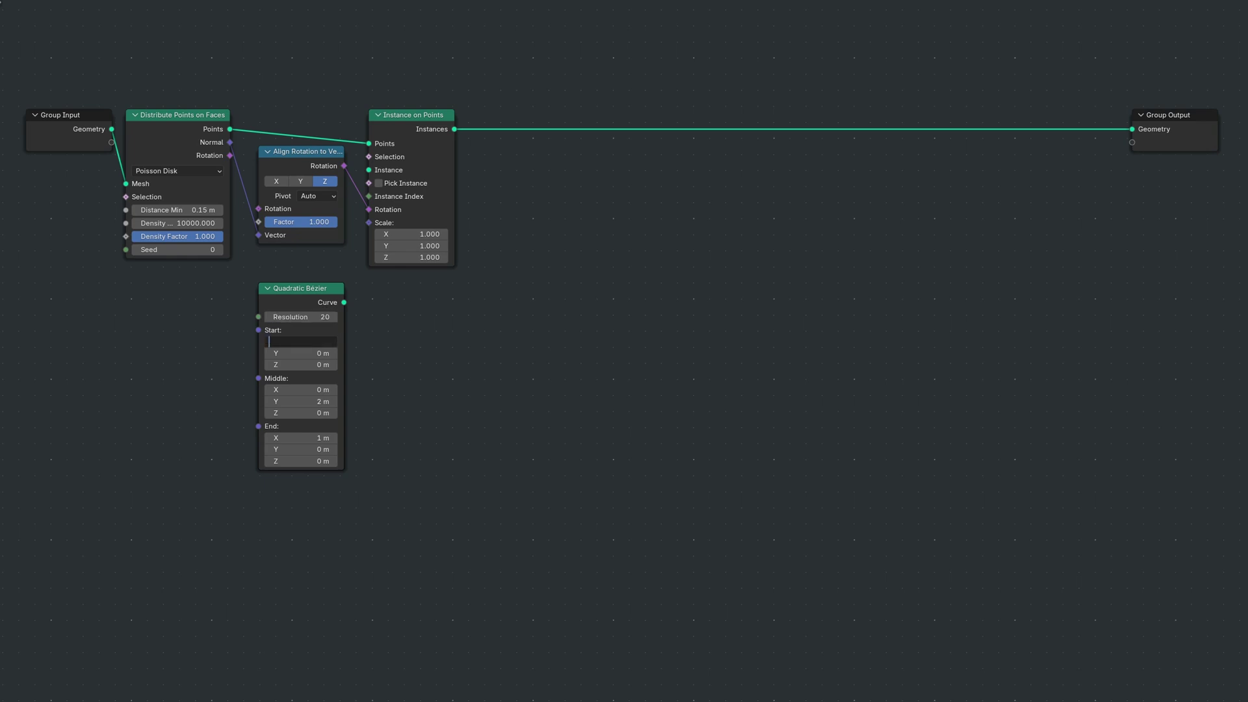
{"action": "type", "text": "0"}
{"action": "key", "text": "Tab"}
{"action": "type", "text": "0"}
{"action": "key", "text": "Tab"}
{"action": "type", "text": "-0.1"}
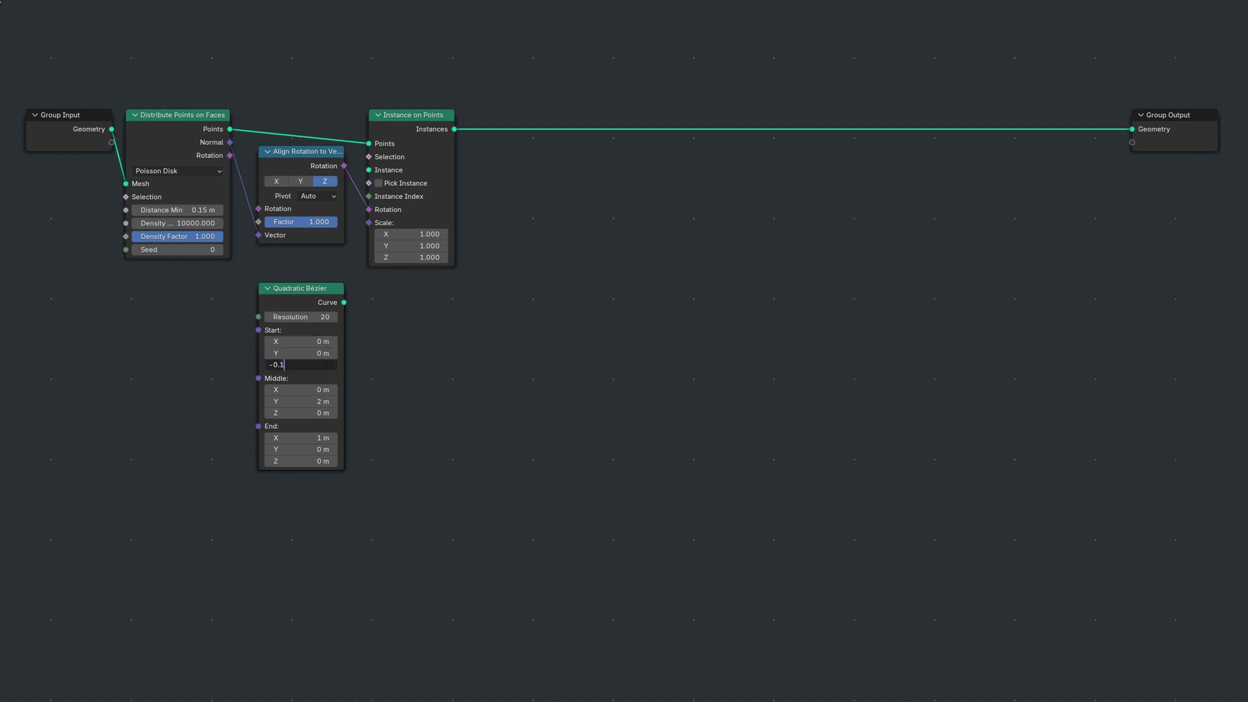
{"action": "key", "text": "Tab"}
Set Middle to (0.1, 0.1, 0.3) and End to (-0.4, -0.4, 0.6), and link the curve as the instance
{"action": "type", "text": "0.1"}
{"action": "key", "text": "Tab"}
{"action": "type", "text": "0.1"}
{"action": "key", "text": "Tab"}
{"action": "type", "text": "0.3"}
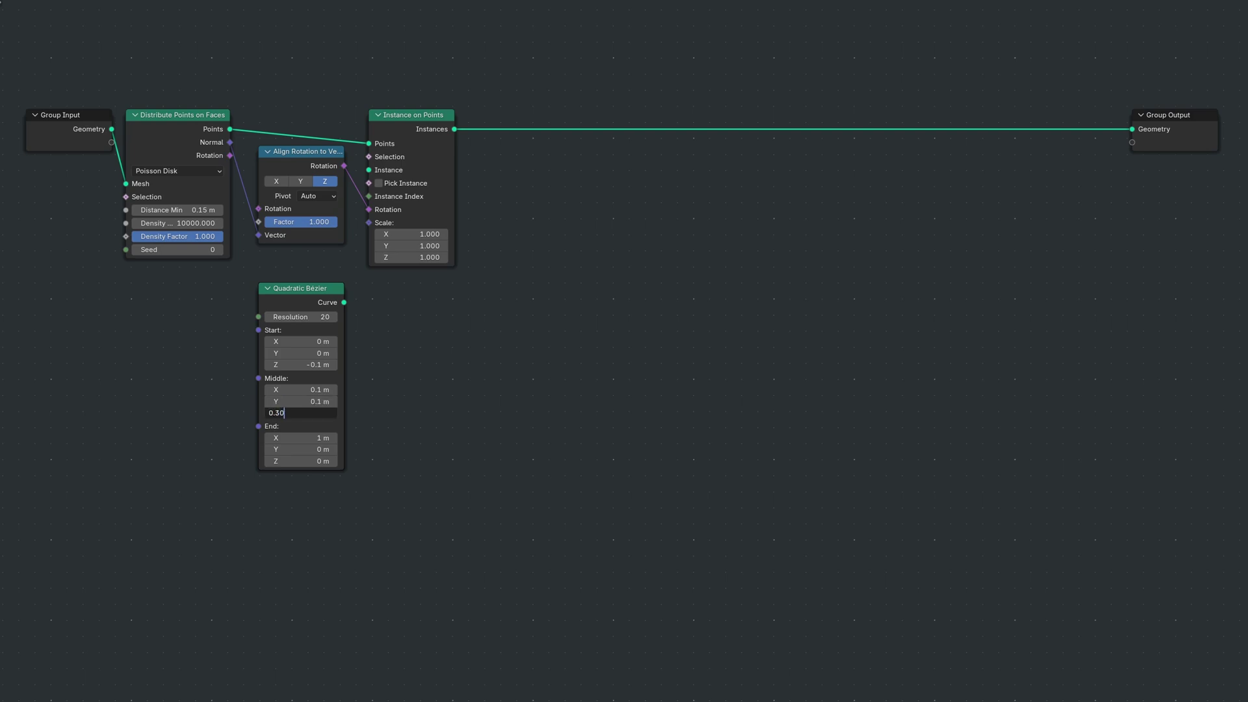
{"action": "key", "text": "Tab"}
{"action": "type", "text": "-0.4"}
{"action": "key", "text": "Tab"}
{"action": "type", "text": "-0.4"}
{"action": "key", "text": "Tab"}
{"action": "type", "text": "0.60"}
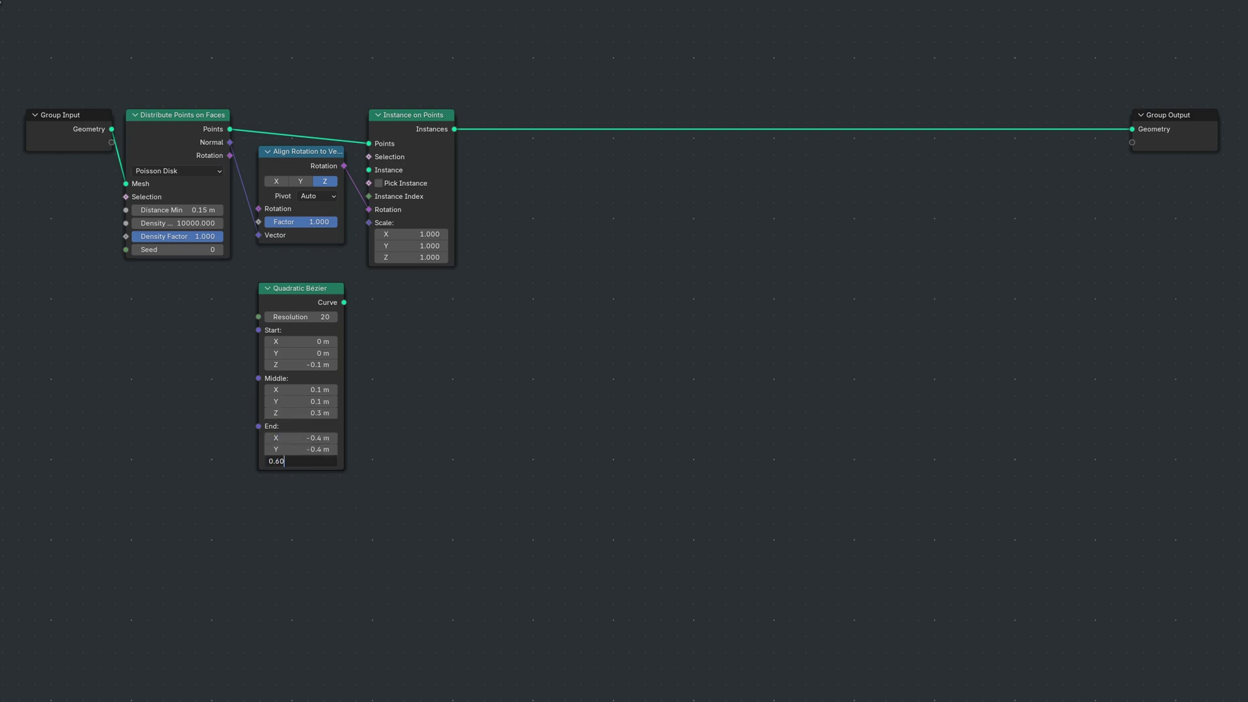
{"action": "key", "text": "Return"}
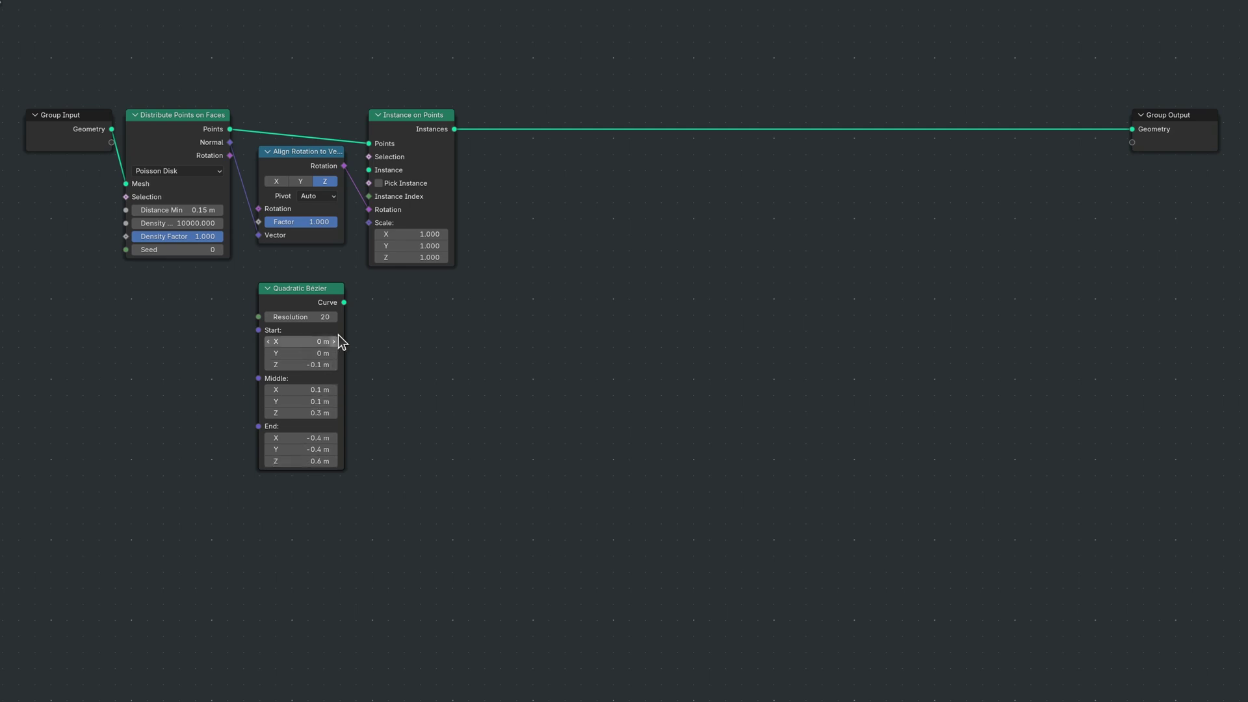
{"action": "left_click_drag", "start_coordinate": [344, 302], "coordinate": [370, 170]}
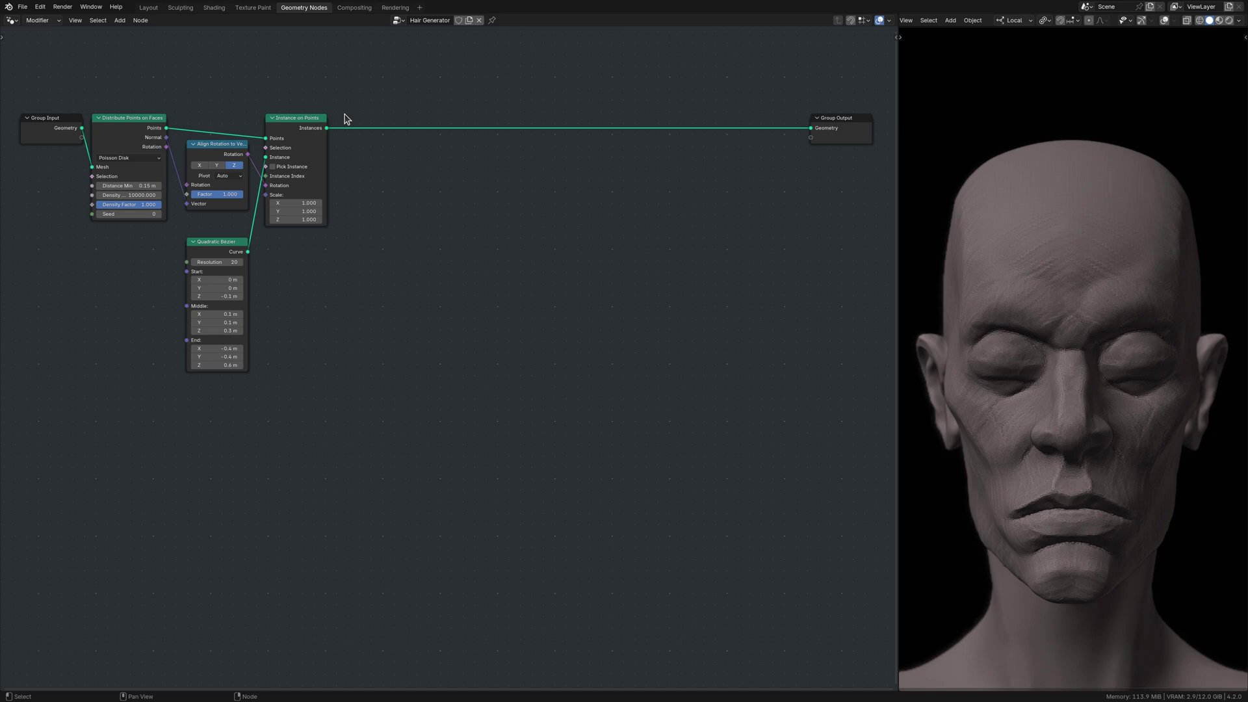
Insert a Realize Instances node on the link to Group Output
{"action": "key", "text": "shift+a"}
{"action": "type", "text": "Realize Instances"}
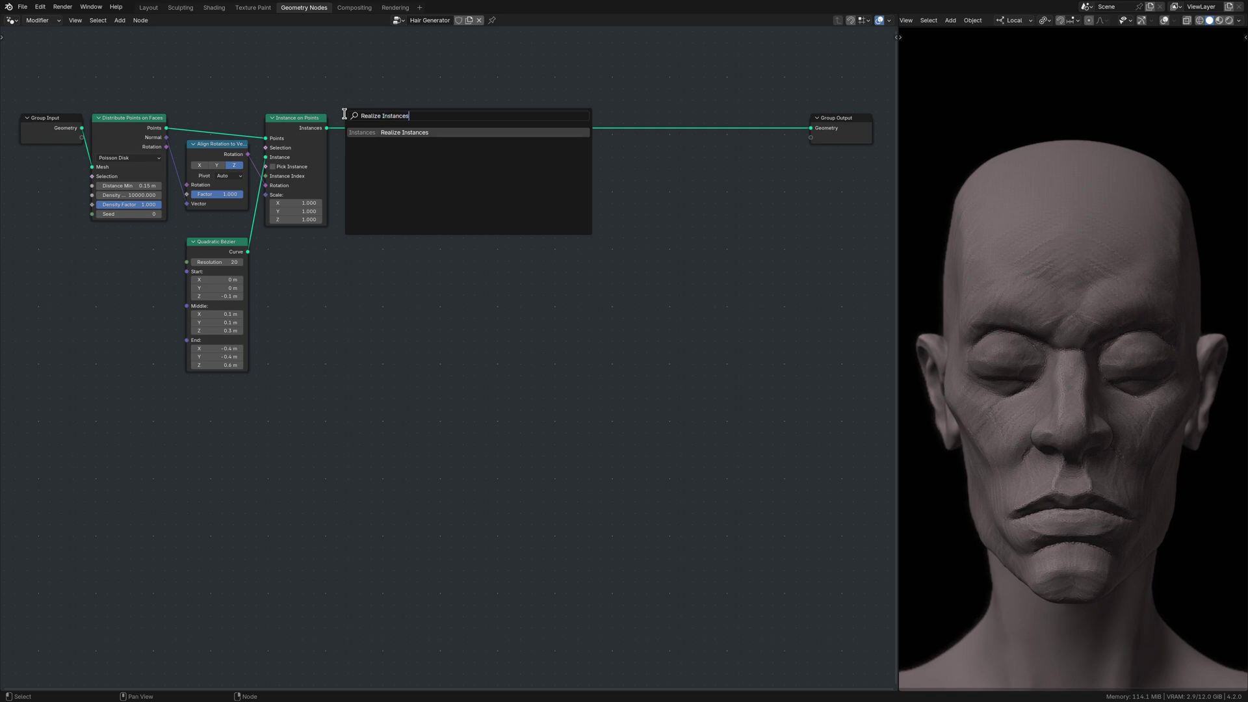
{"action": "key", "text": "Return"}
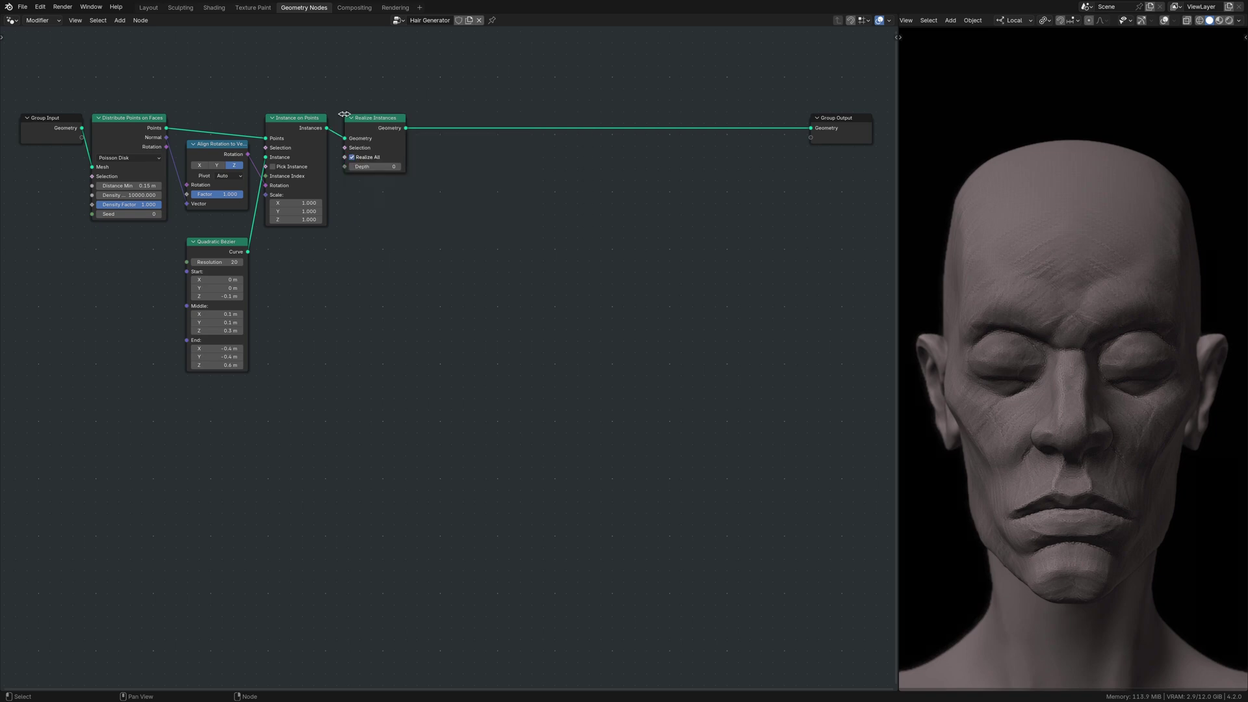
{"action": "left_click", "coordinate": [344, 114]}
Insert a Set Material node on the output link using the Hair material
{"action": "key", "text": "shift+a"}
{"action": "type", "text": "Set Material"}
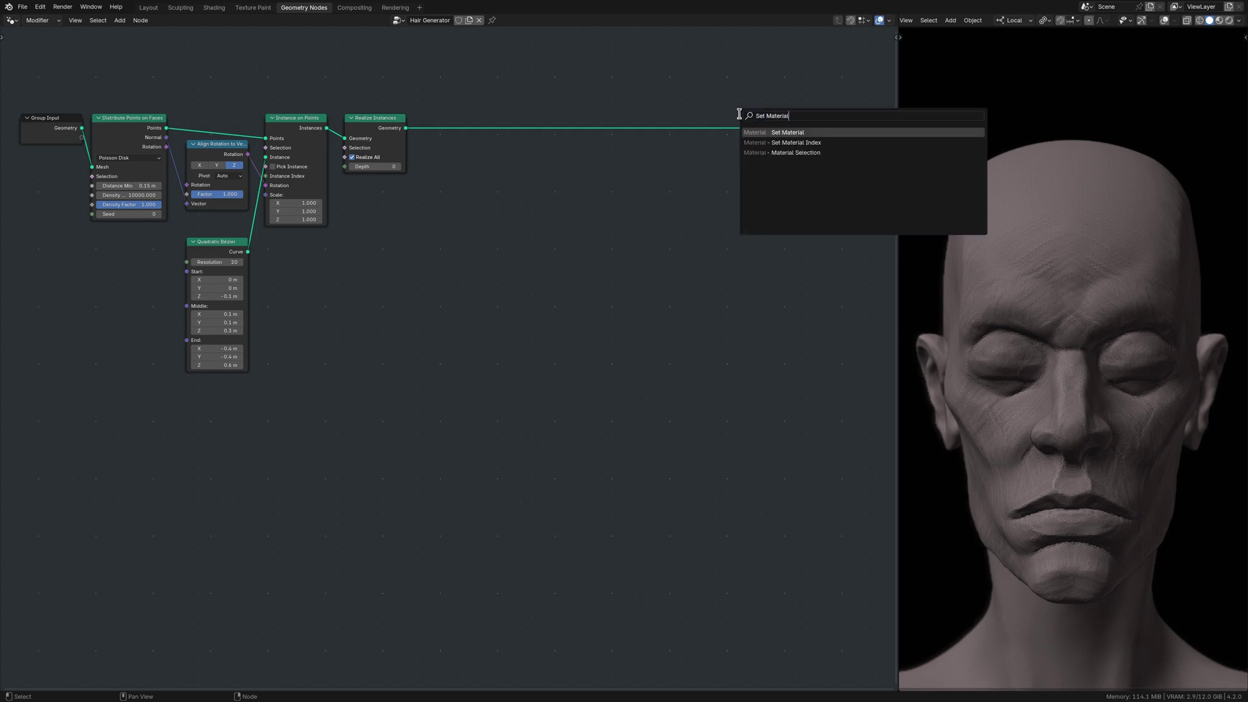
{"action": "key", "text": "Return"}
{"action": "left_click", "coordinate": [739, 114]}
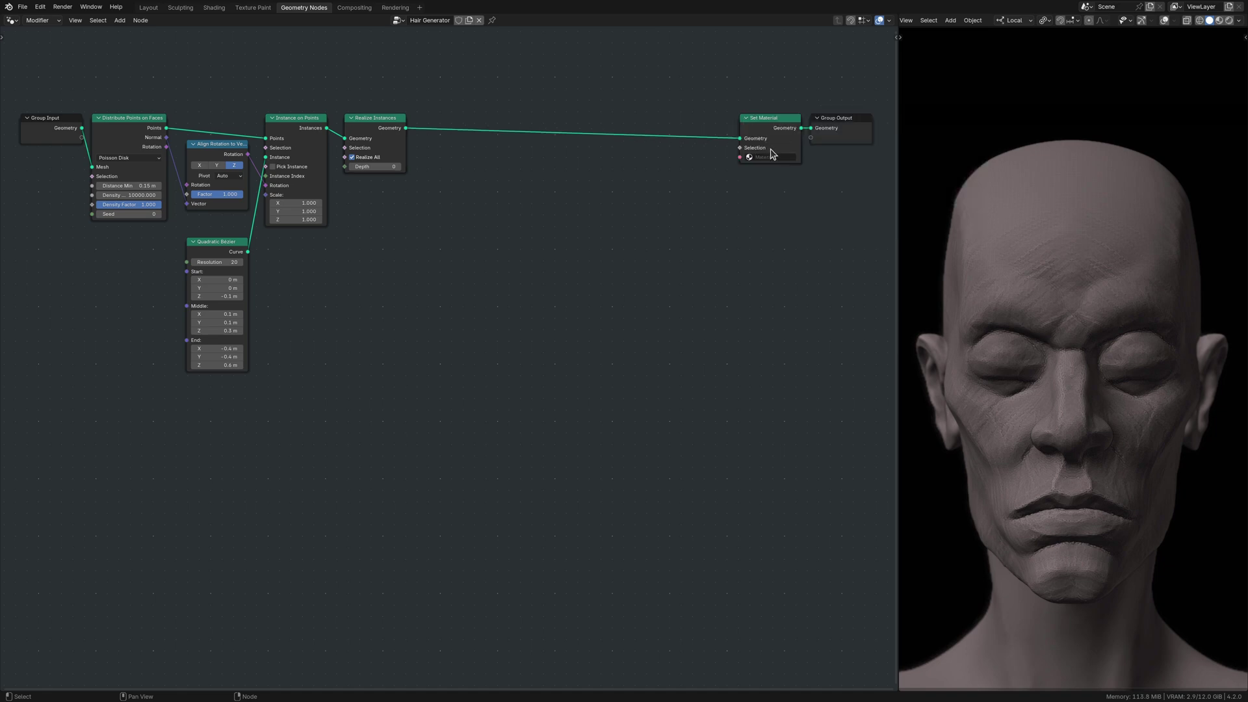
{"action": "left_click", "coordinate": [778, 158]}
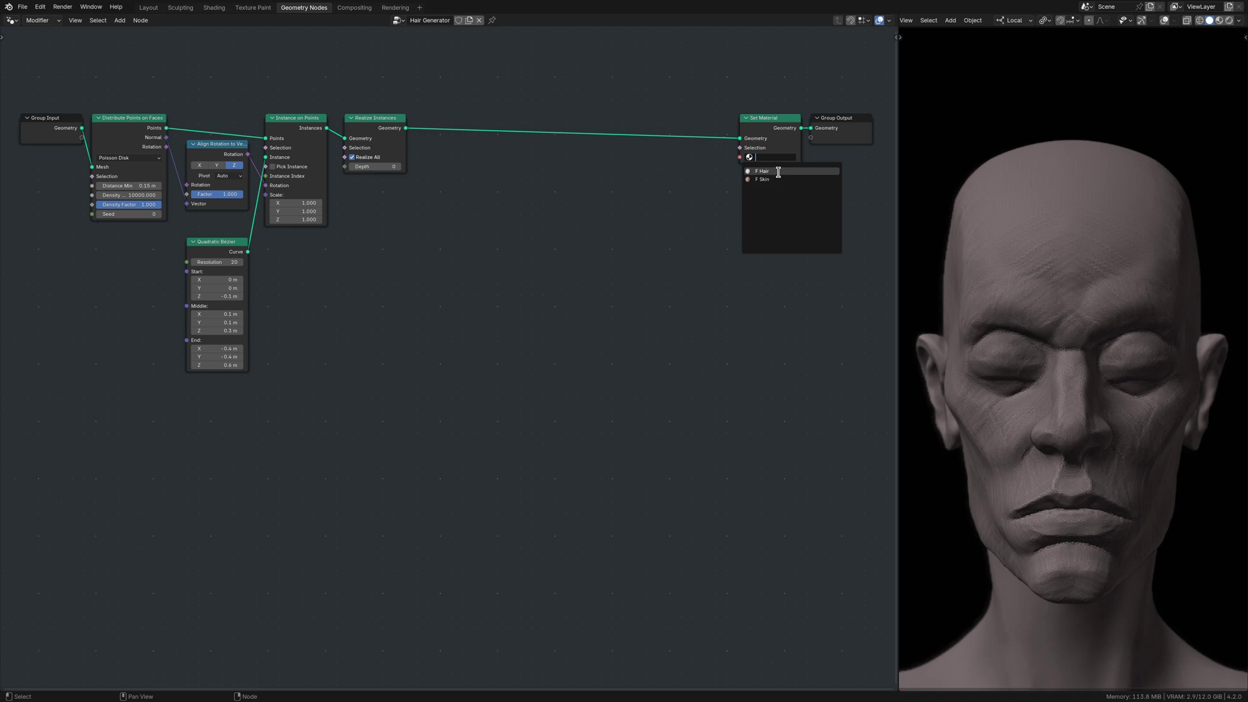
{"action": "left_click", "coordinate": [775, 172]}
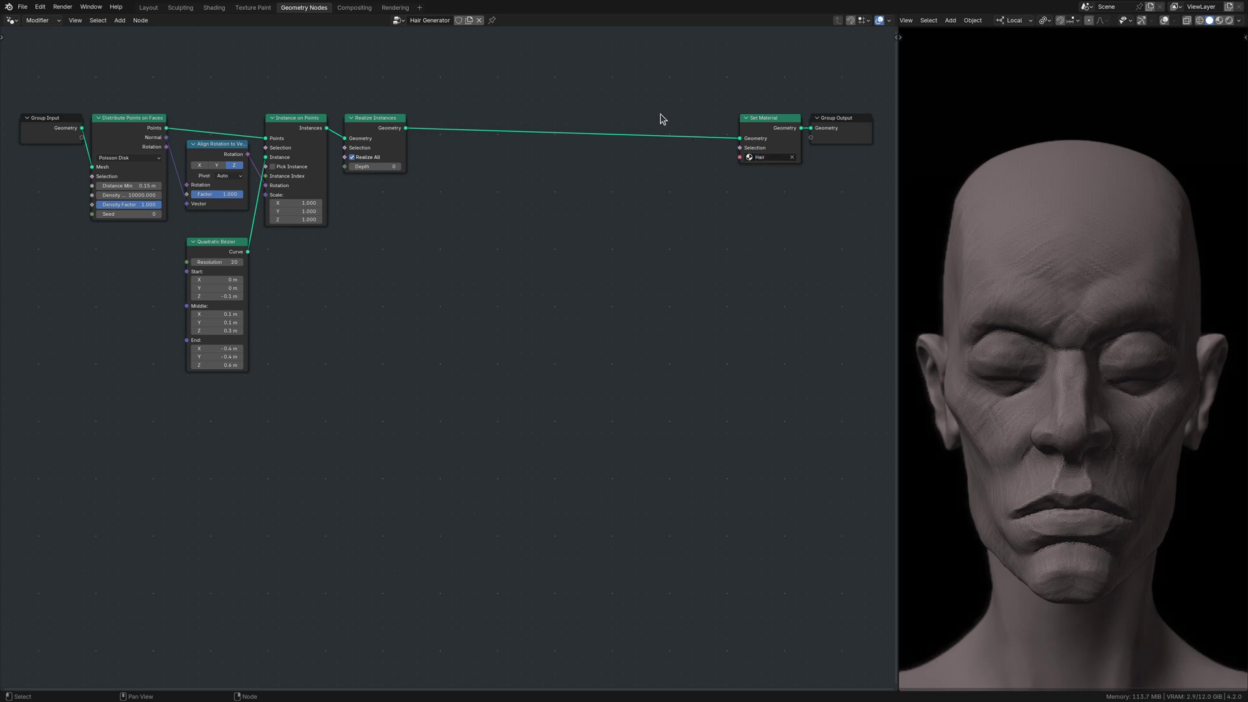
Insert a Curve to Mesh node just before Set Material
{"action": "key", "text": "shift+a"}
{"action": "type", "text": "Curve to Mesh"}
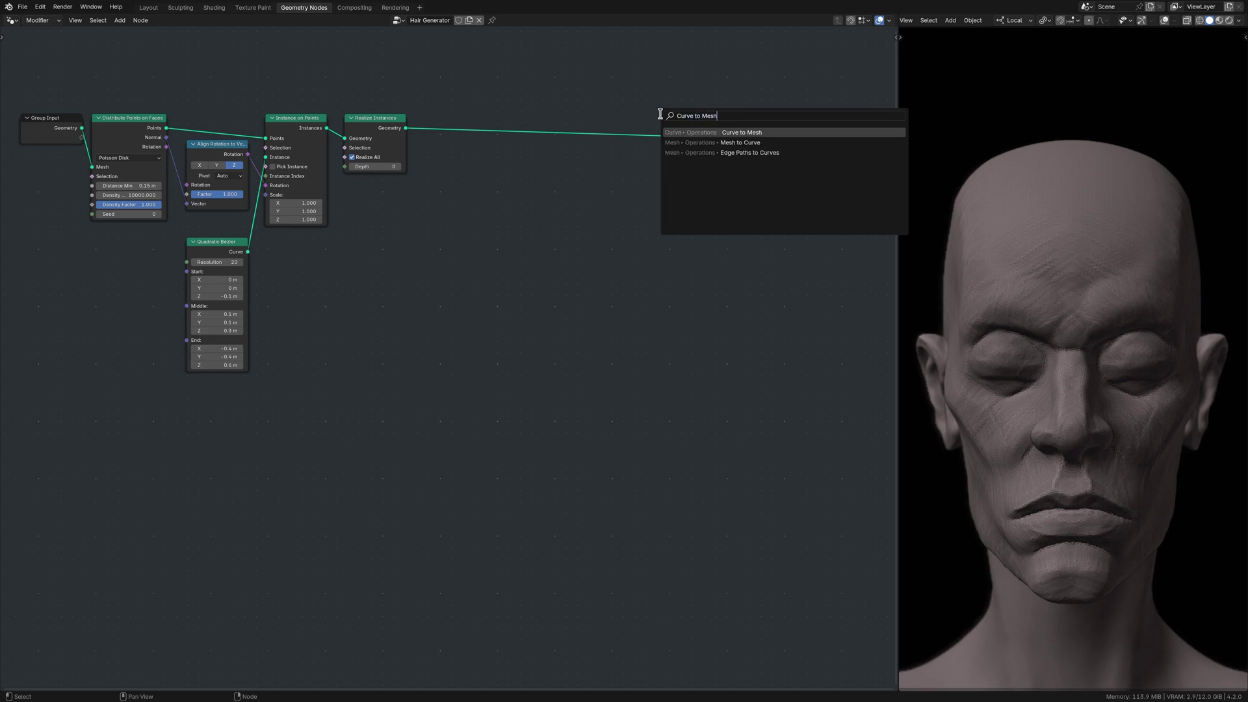
{"action": "key", "text": "Return"}
{"action": "left_click", "coordinate": [659, 115]}
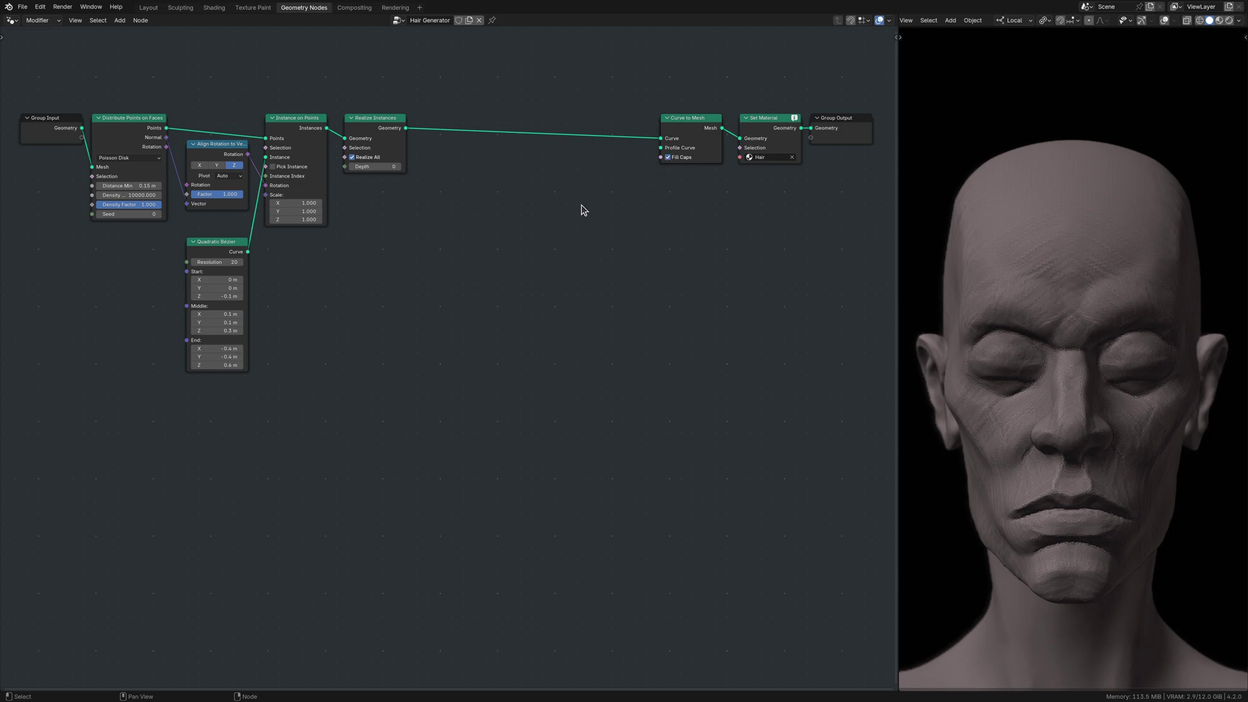
Add a Curve Circle with Resolution 6 and Radius 0.2 m as Curve to Mesh's Profile Curve
{"action": "key", "text": "shift+a"}
{"action": "type", "text": "Curve Circle"}
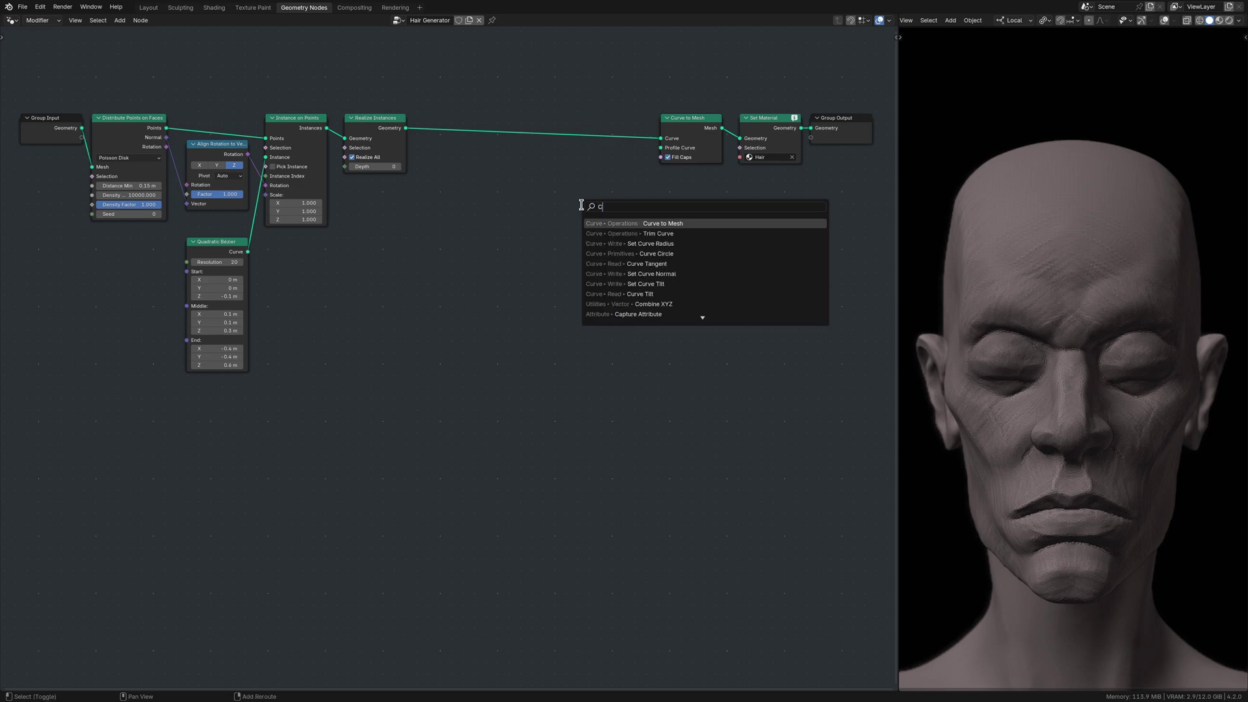
{"action": "key", "text": "Return"}
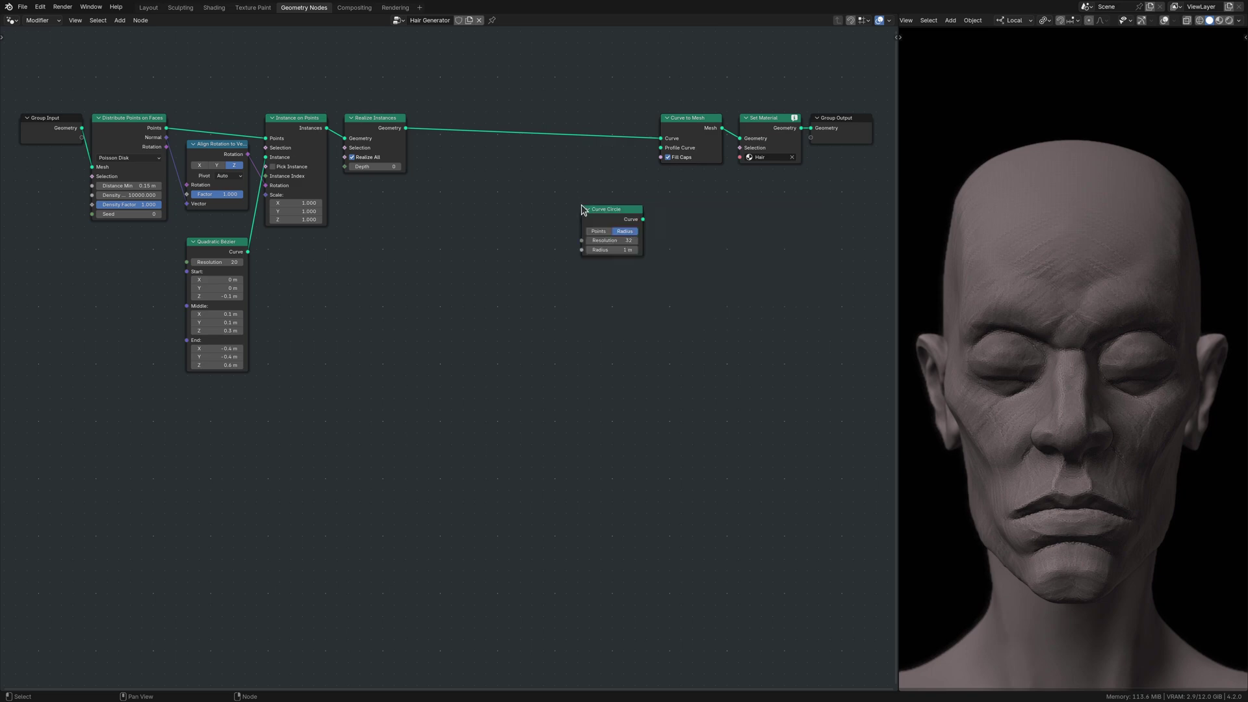
{"action": "left_click", "coordinate": [582, 209]}
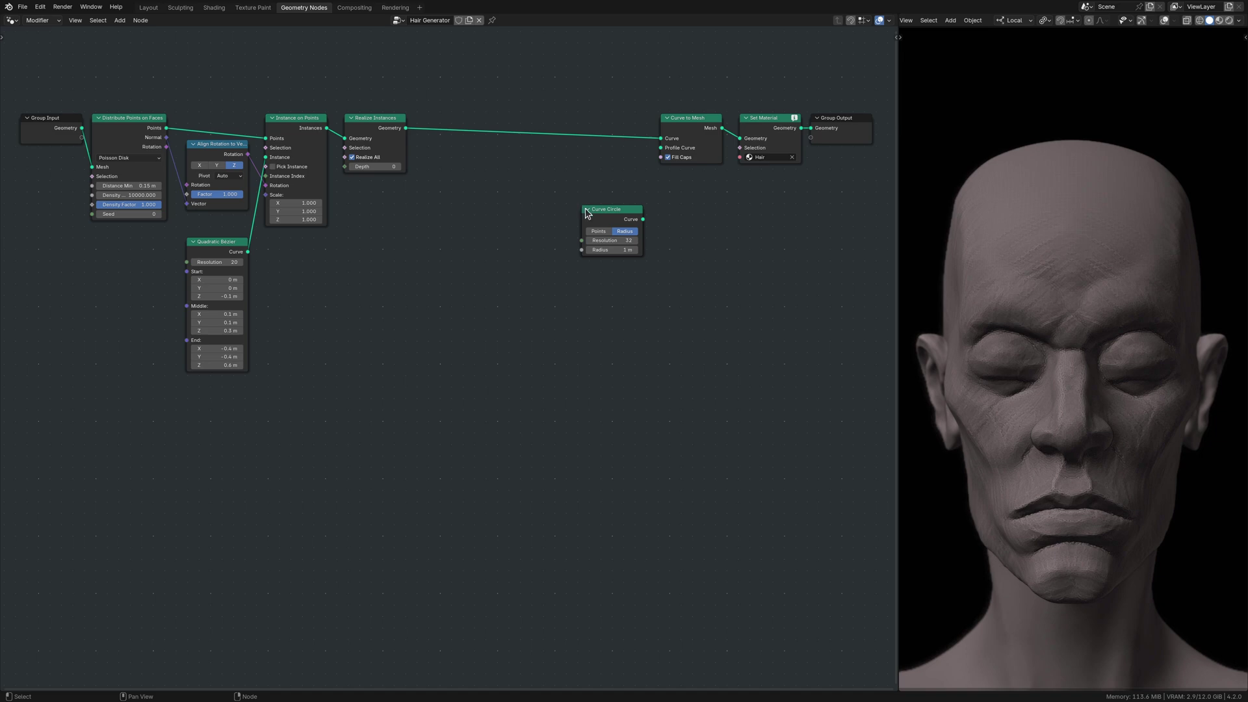
{"action": "double_click", "coordinate": [611, 241]}
{"action": "type", "text": "6"}
{"action": "key", "text": "Tab"}
{"action": "key", "text": "BackSpace"}
{"action": "type", "text": "0.20"}
{"action": "key", "text": "Return"}
{"action": "left_click_drag", "start_coordinate": [643, 219], "coordinate": [661, 148]}
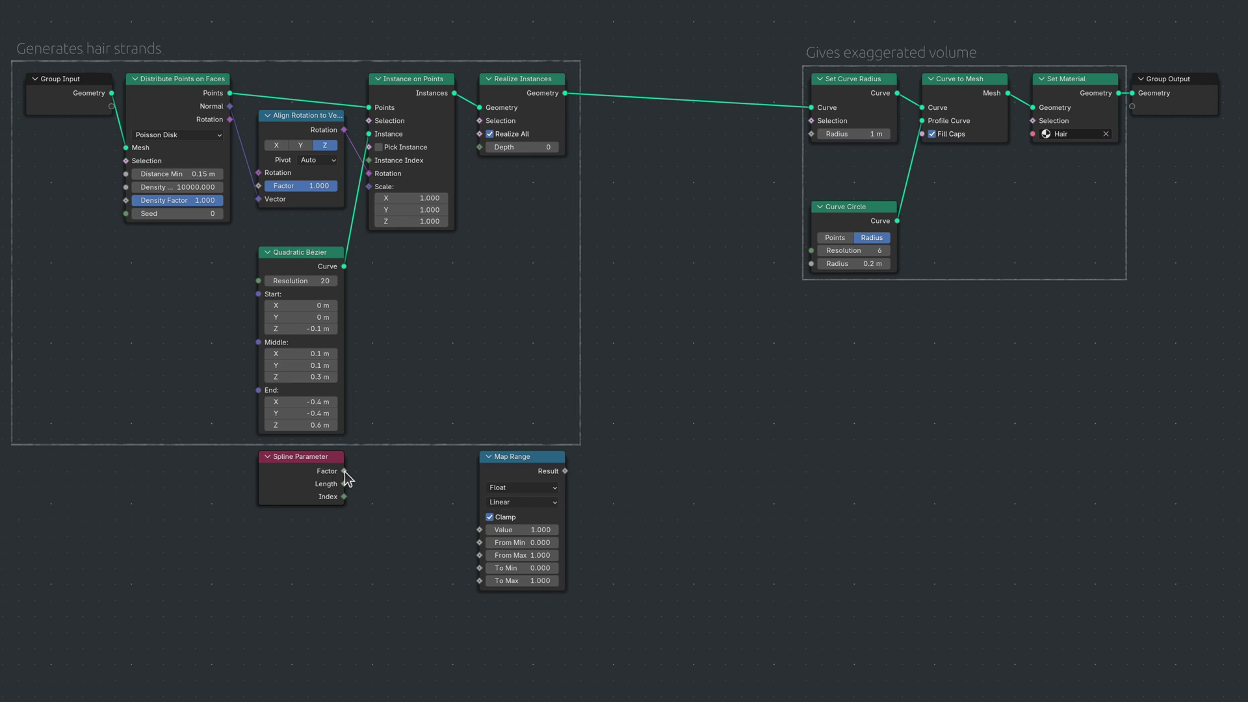
Route Spline Parameter Factor through Map Range (To Min 1.5, To Max 0) into Set Curve Radius
{"action": "left_click_drag", "start_coordinate": [344, 470], "coordinate": [483, 528]}
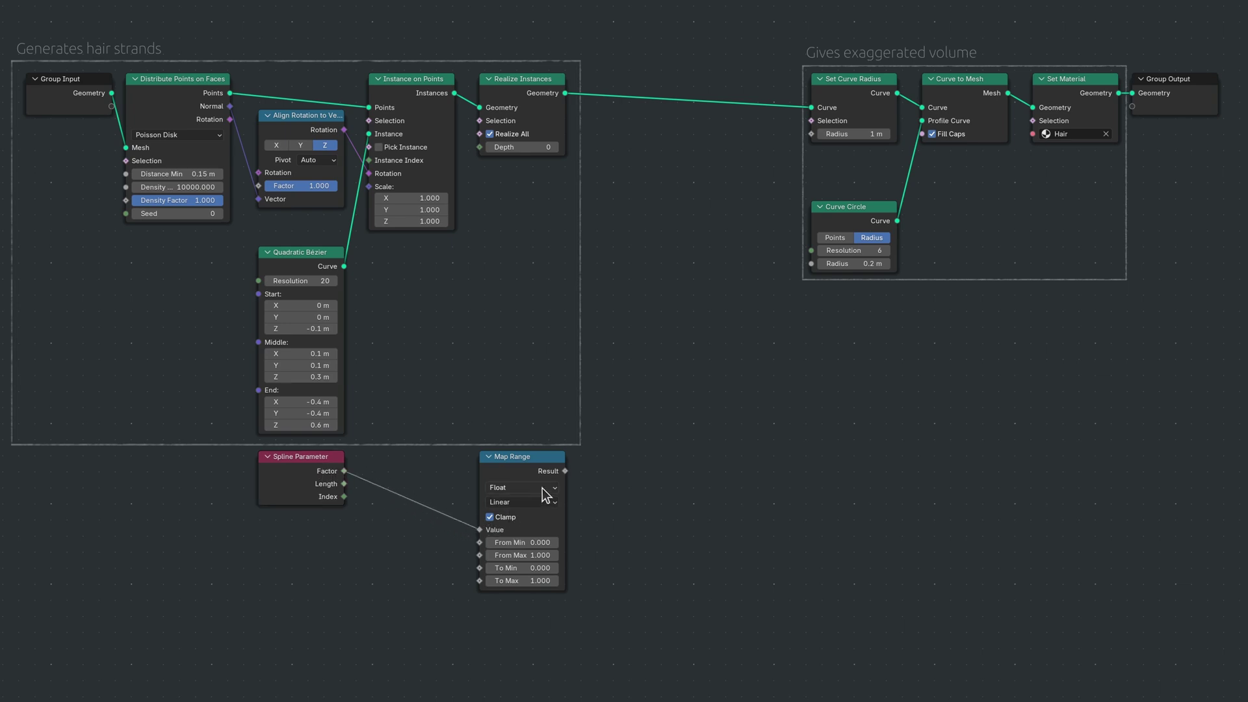
{"action": "left_click_drag", "start_coordinate": [673, 325], "coordinate": [812, 135]}
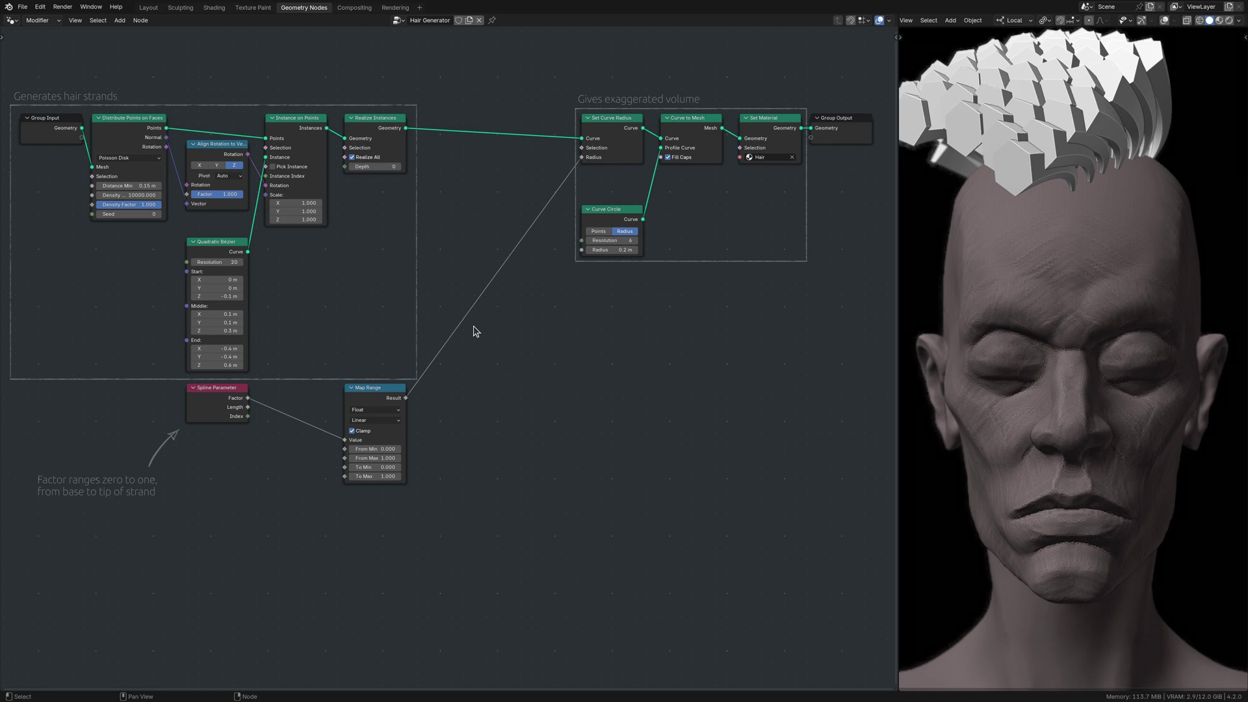
{"action": "double_click", "coordinate": [376, 466]}
{"action": "type", "text": "1.5"}
{"action": "key", "text": "Tab"}
{"action": "key", "text": "BackSpace"}
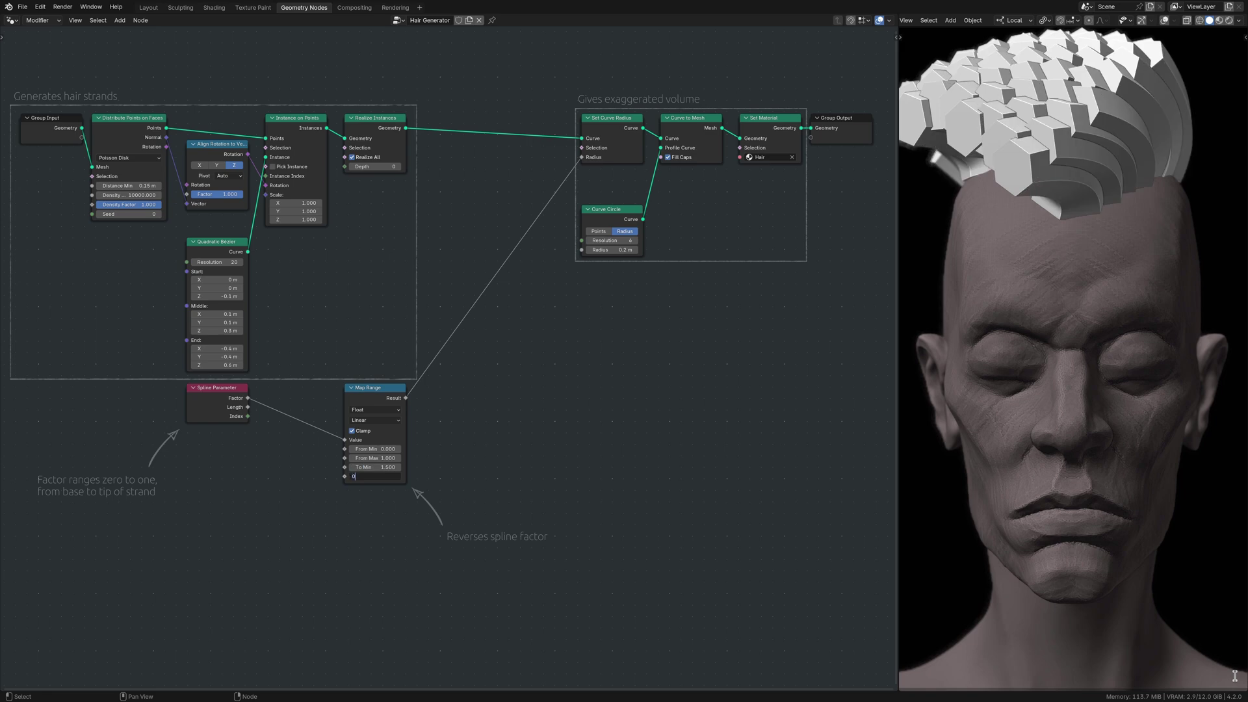
{"action": "type", "text": "0.00"}
{"action": "key", "text": "Return"}
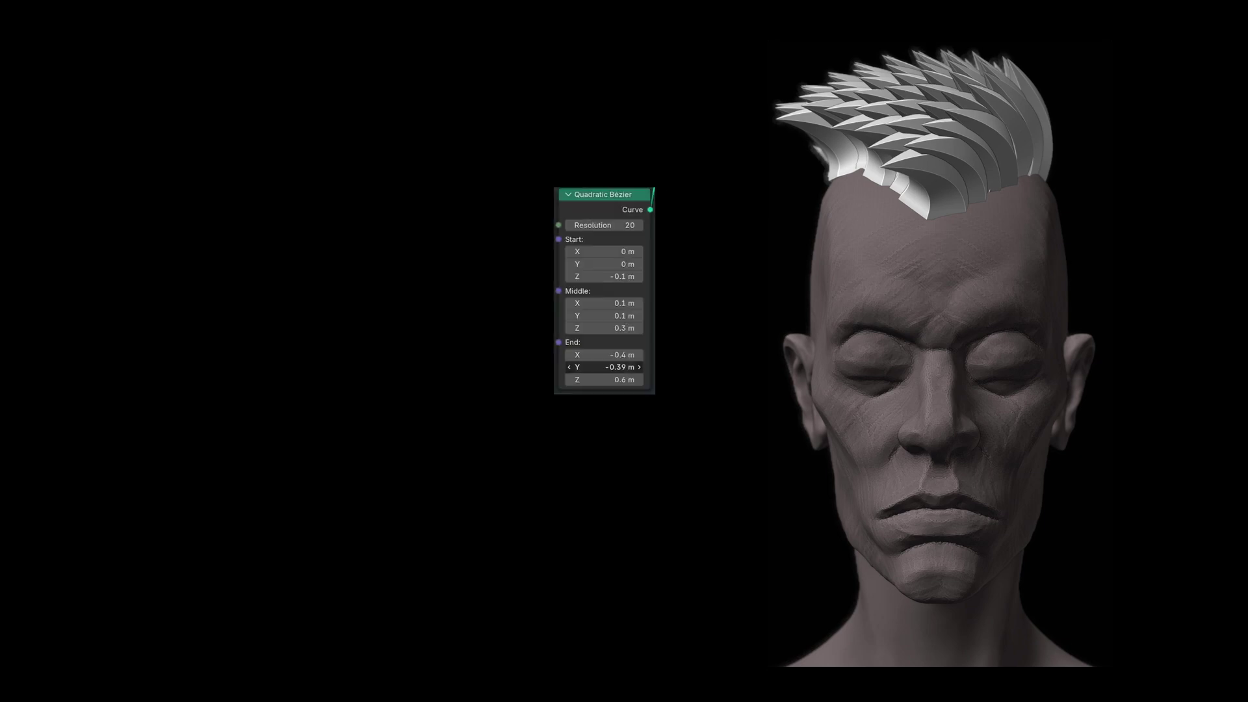
Adjust the Quadratic Bézier's End Y value to re-curve the hair strands
{"action": "left_click_drag", "start_coordinate": [605, 367], "coordinate": [543, 367]}
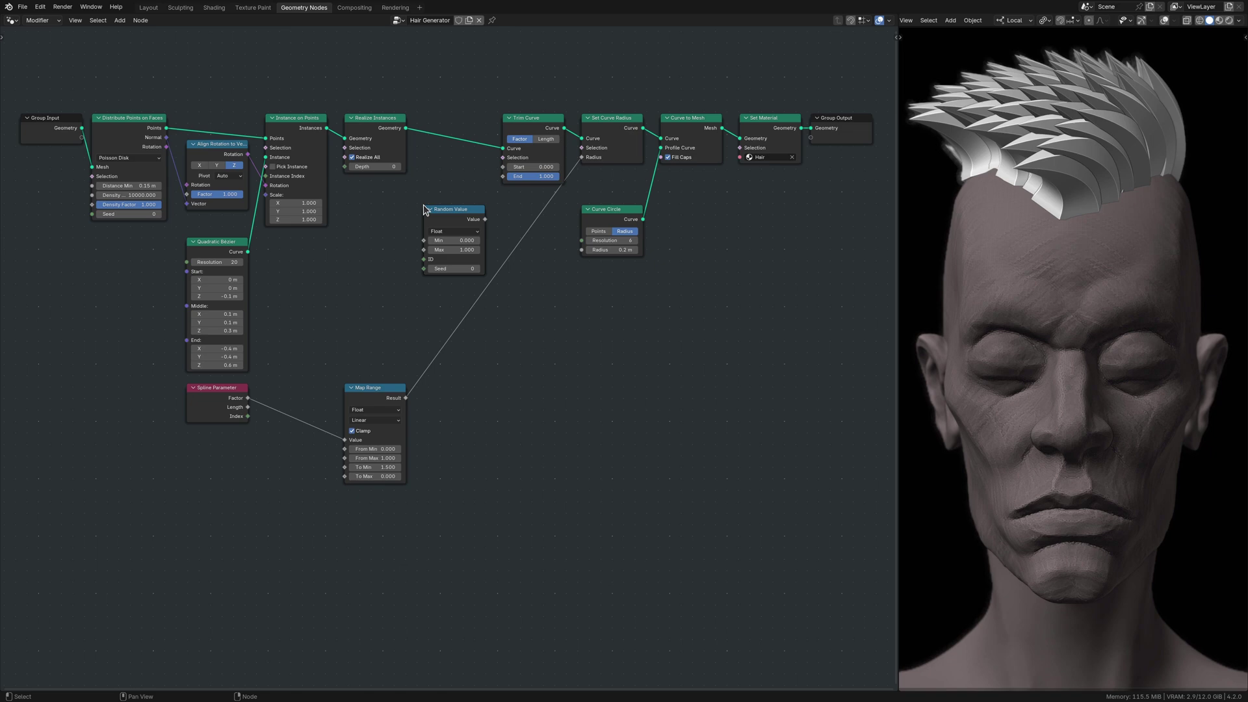
Set Random Value Min 0.8 and Max 1.0, and connect it to Trim Curve's End
{"action": "left_click", "coordinate": [454, 240]}
{"action": "key", "text": "BackSpace"}
{"action": "type", "text": "0.8"}
{"action": "key", "text": "Tab"}
{"action": "type", "text": "1.00"}
{"action": "key", "text": "Return"}
{"action": "left_click_drag", "start_coordinate": [485, 219], "coordinate": [503, 177]}
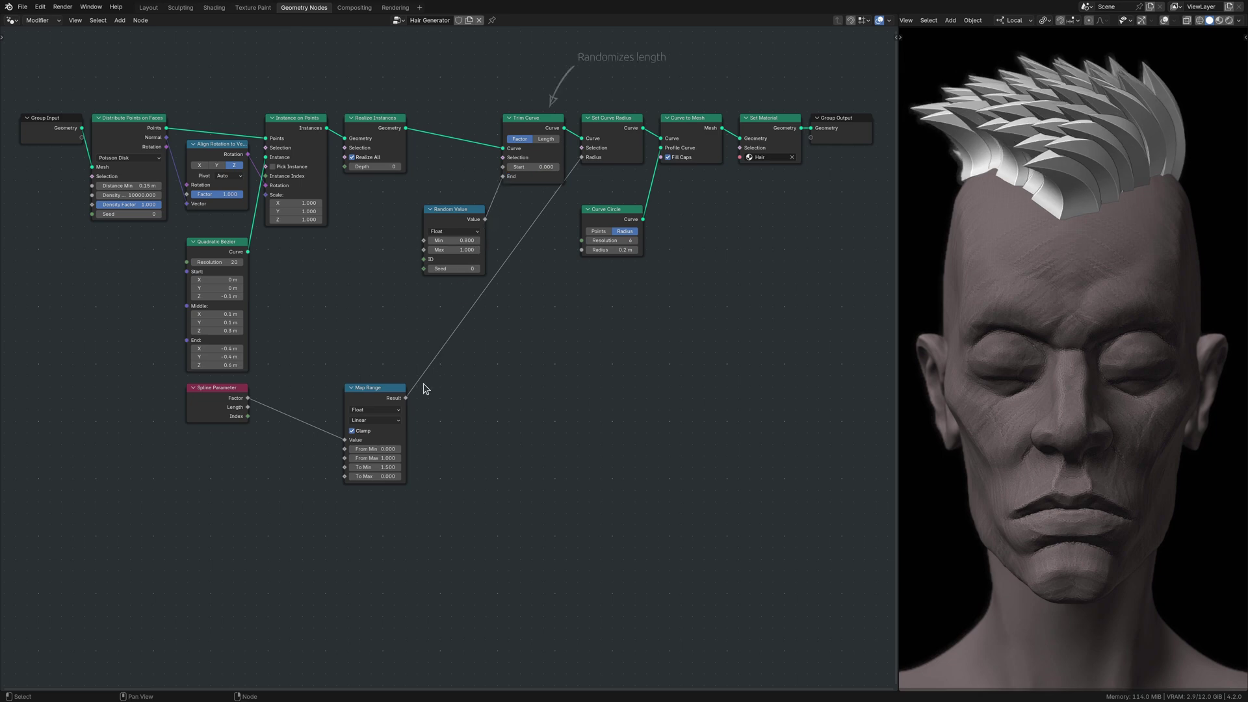
Add a Multiply math node beside Map Range and a 1D Noise Texture node
{"action": "key", "text": "ctrl+v"}
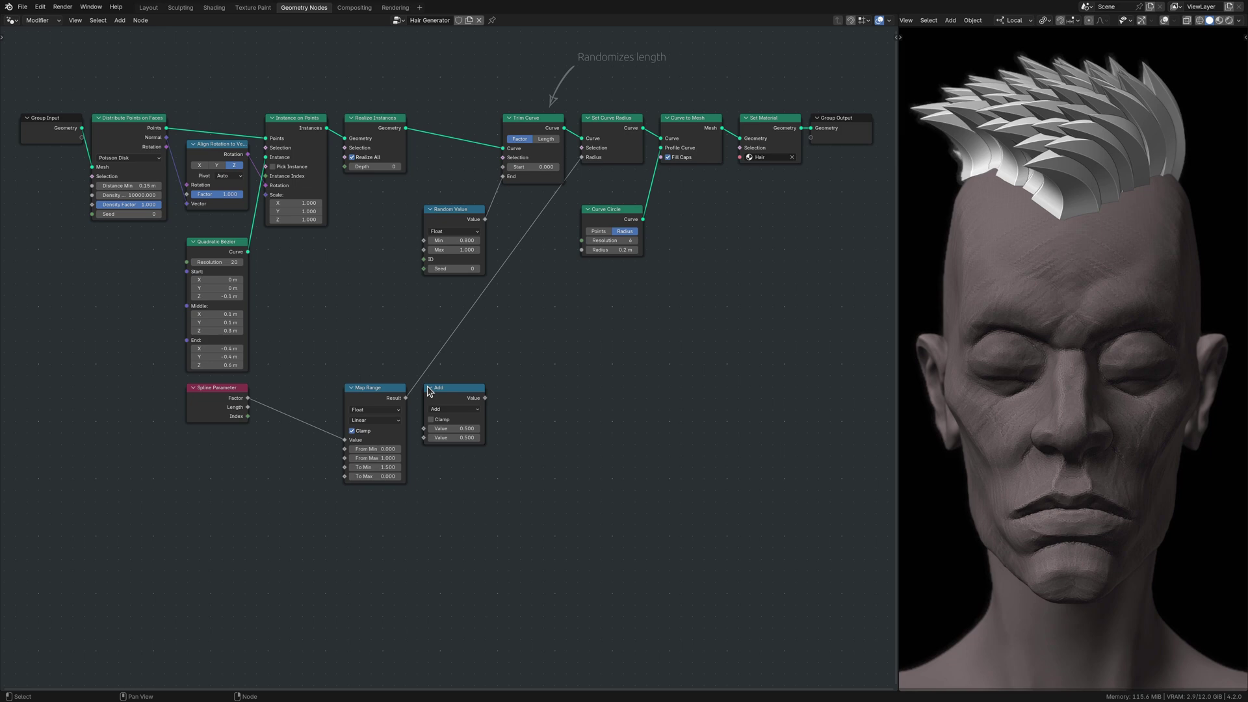
{"action": "left_click", "coordinate": [462, 410]}
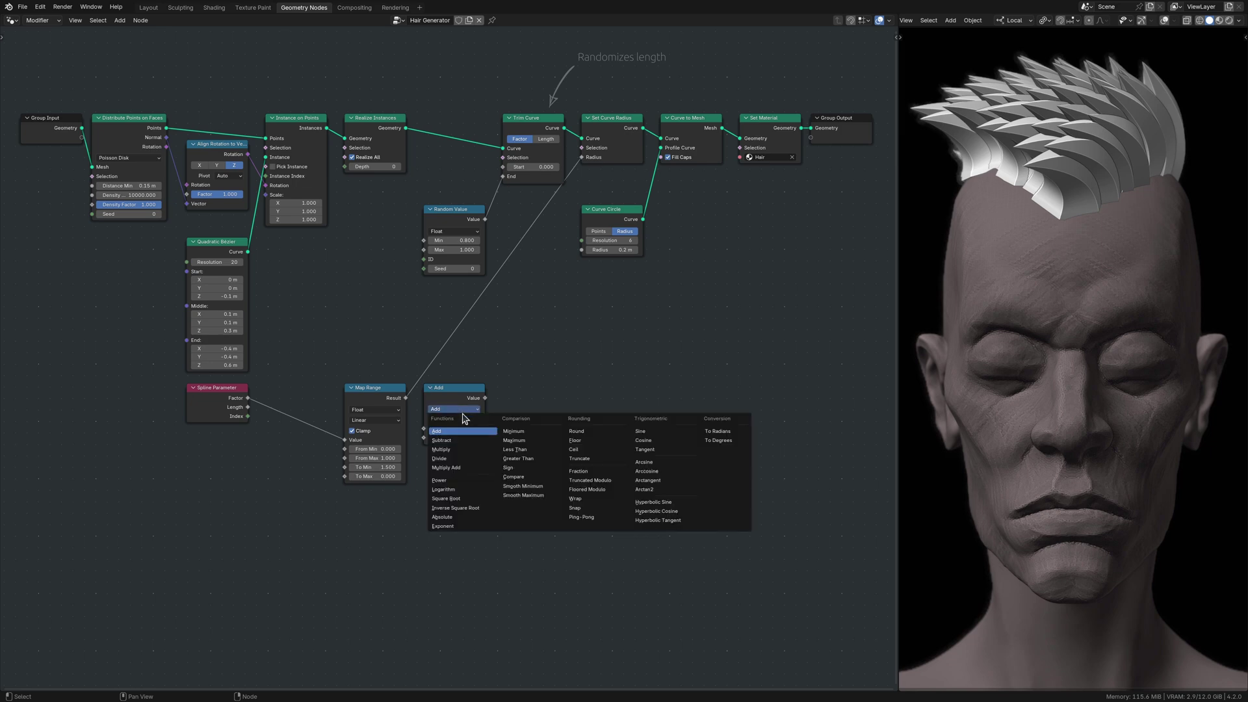
{"action": "left_click", "coordinate": [449, 449]}
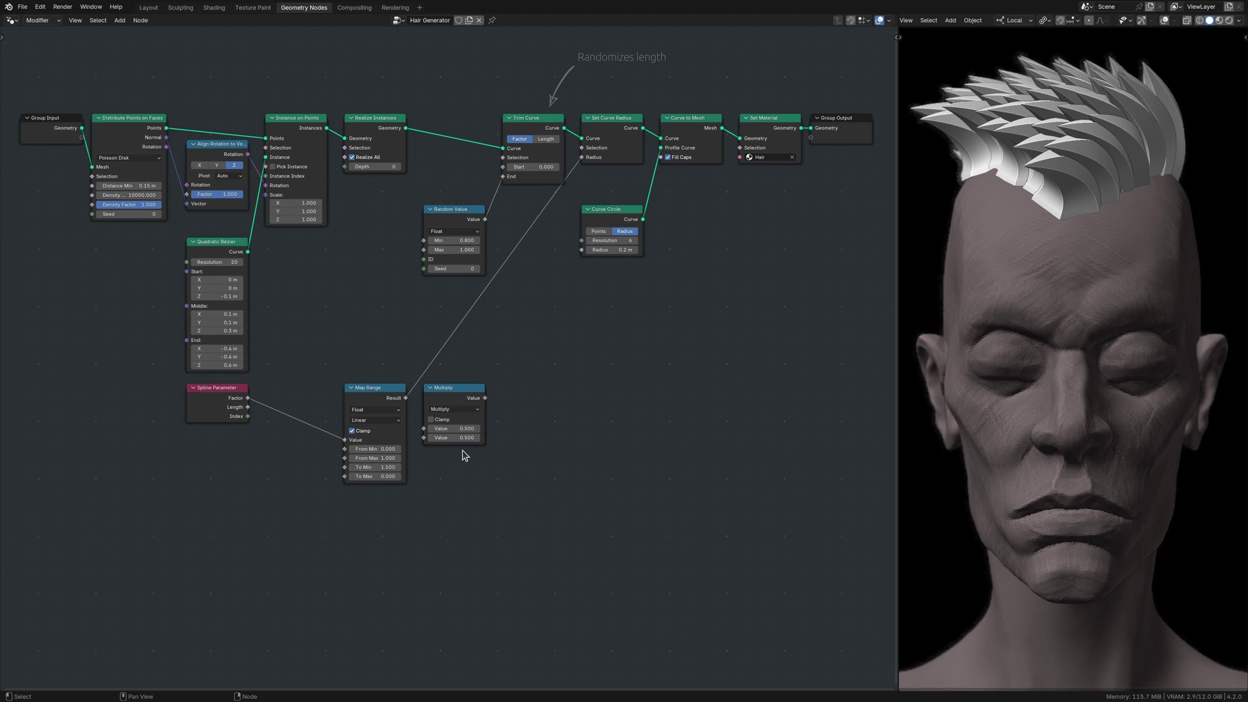
{"action": "key", "text": "ctrl+v"}
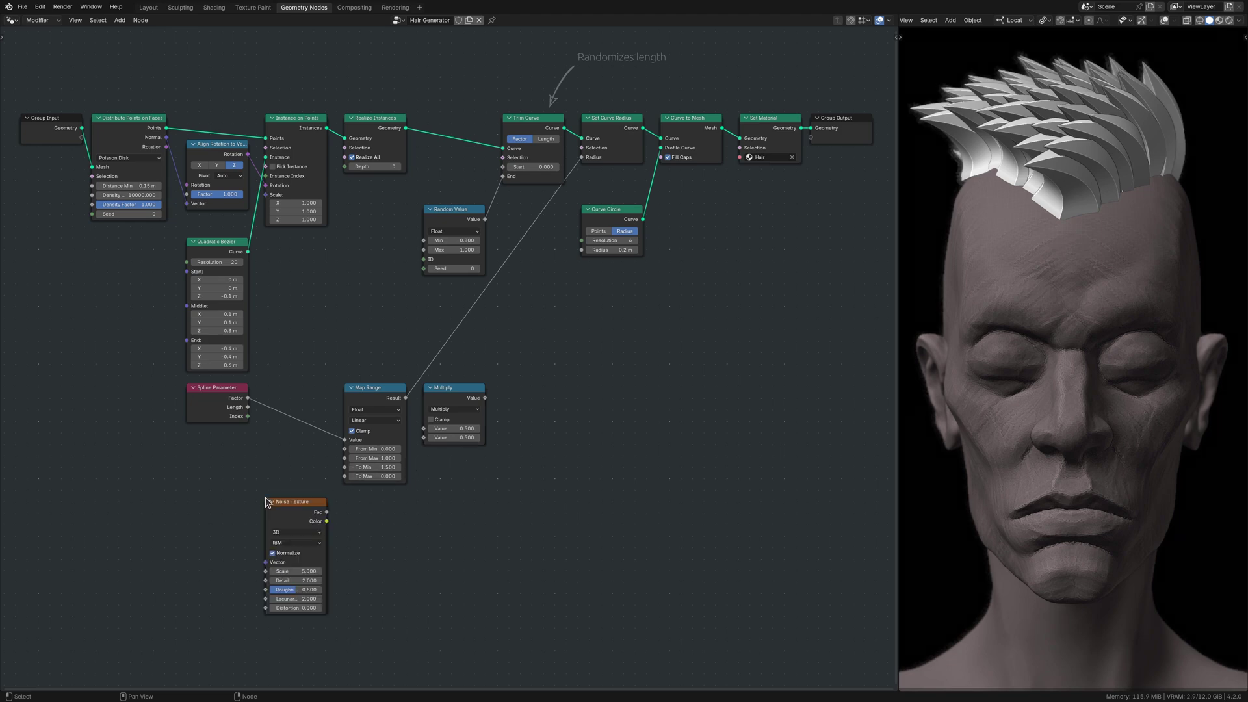
{"action": "left_click", "coordinate": [305, 533]}
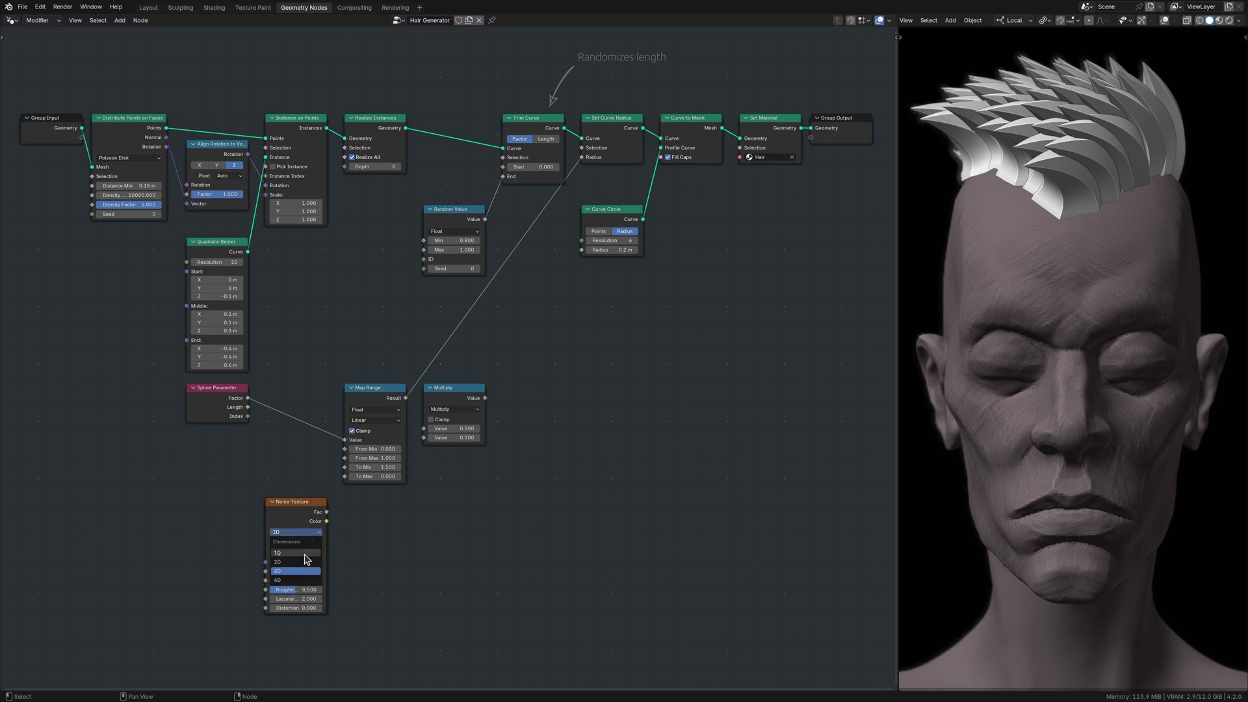
{"action": "left_click", "coordinate": [305, 553]}
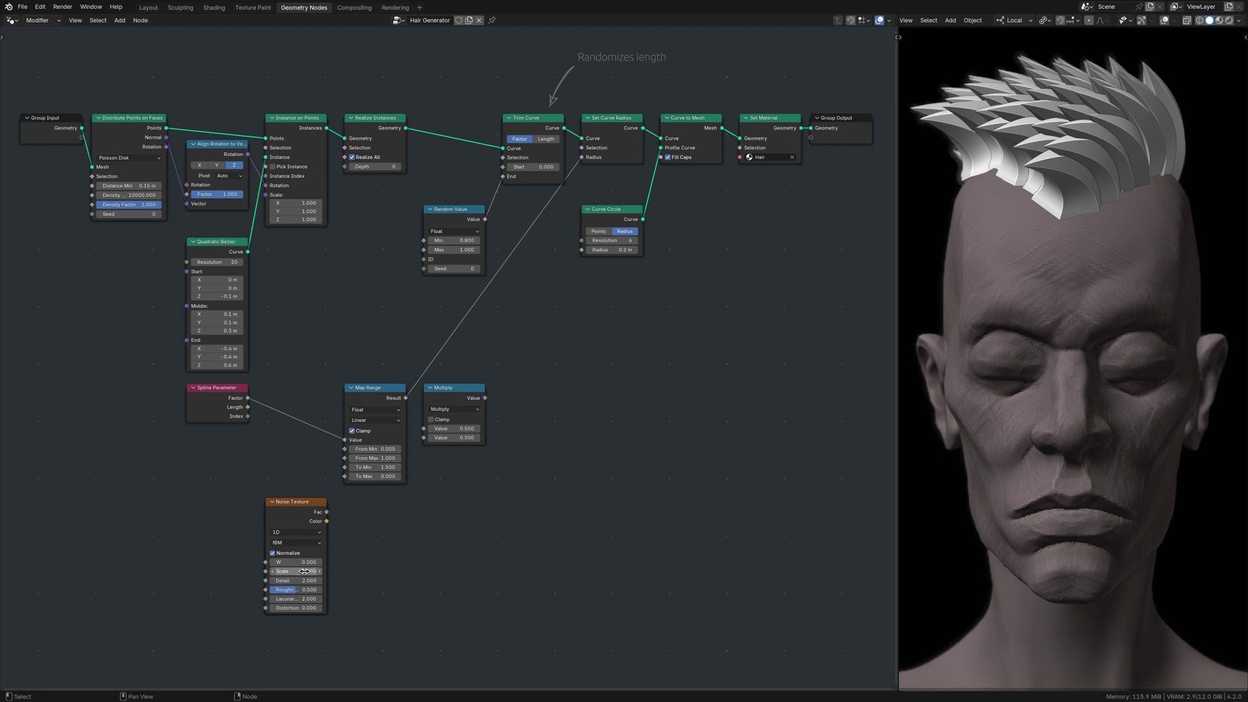
Set the noise Scale to 2 and Detail, Roughness, Lacunarity and Distortion to 0
{"action": "left_click", "coordinate": [304, 571]}
{"action": "key", "text": "BackSpace"}
{"action": "type", "text": "2"}
{"action": "key", "text": "Tab"}
{"action": "type", "text": "0"}
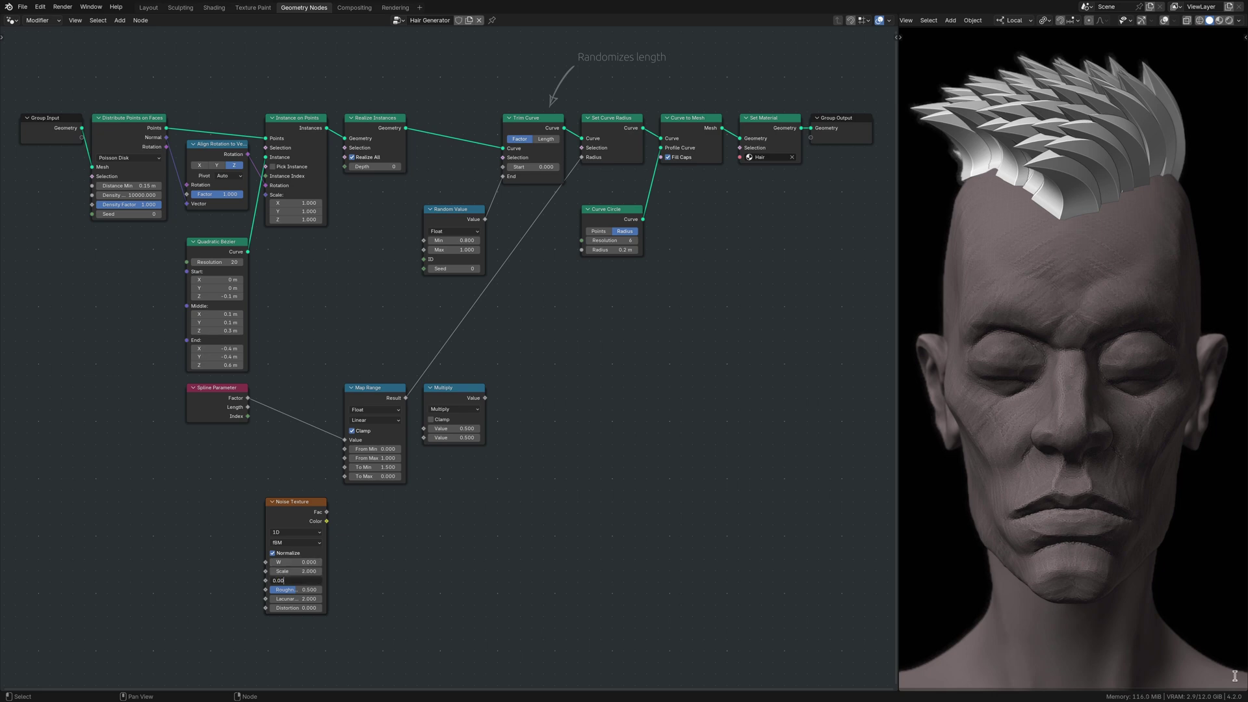
{"action": "key", "text": "Tab"}
{"action": "type", "text": "0"}
{"action": "key", "text": "Tab"}
{"action": "type", "text": "0"}
{"action": "key", "text": "Tab"}
{"action": "type", "text": "0.00"}
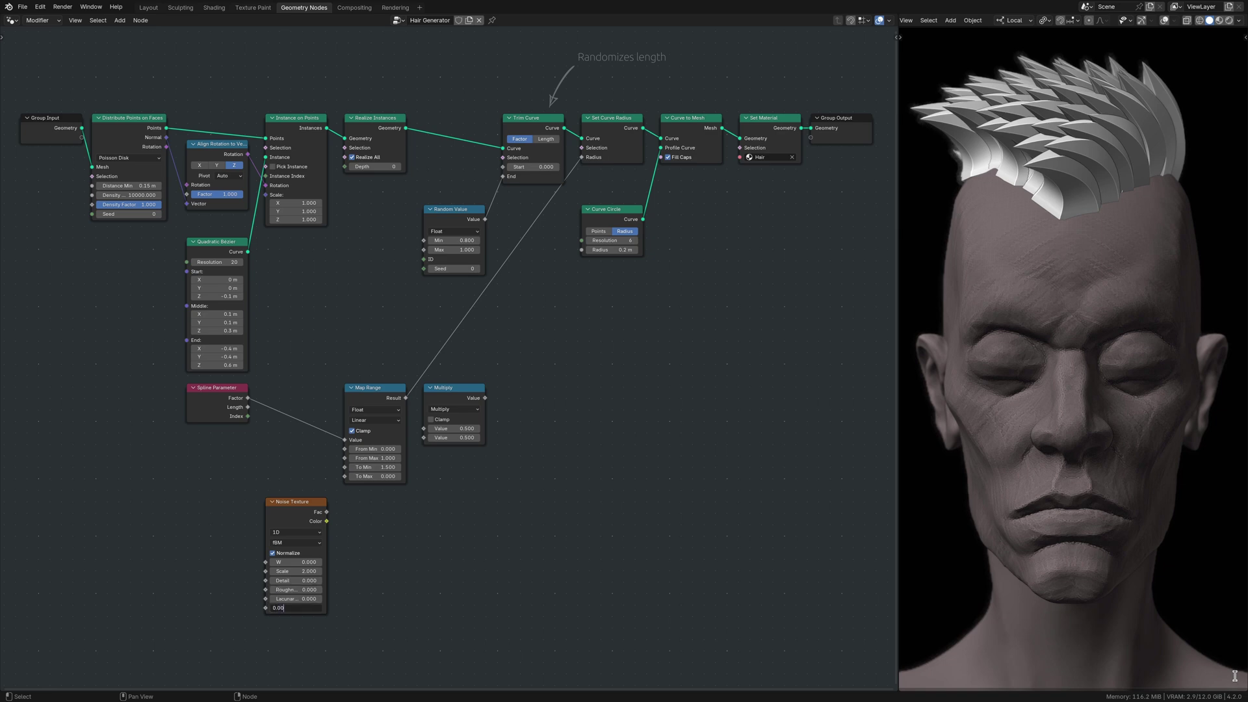
{"action": "key", "text": "Return"}
Wire Index into noise W, Fac and Map Range into Multiply, and Multiply into the curve Radius
{"action": "left_click_drag", "start_coordinate": [247, 416], "coordinate": [266, 562]}
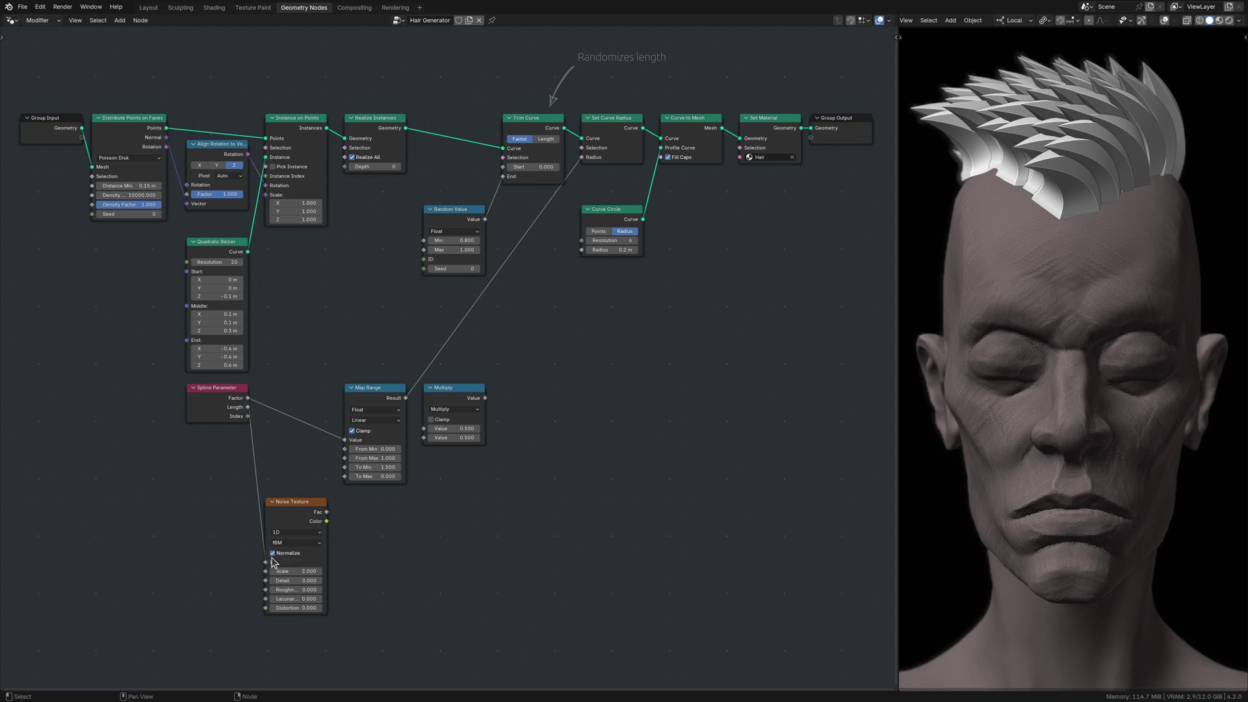
{"action": "left_click_drag", "start_coordinate": [326, 512], "coordinate": [424, 439]}
{"action": "left_click_drag", "start_coordinate": [407, 400], "coordinate": [424, 428]}
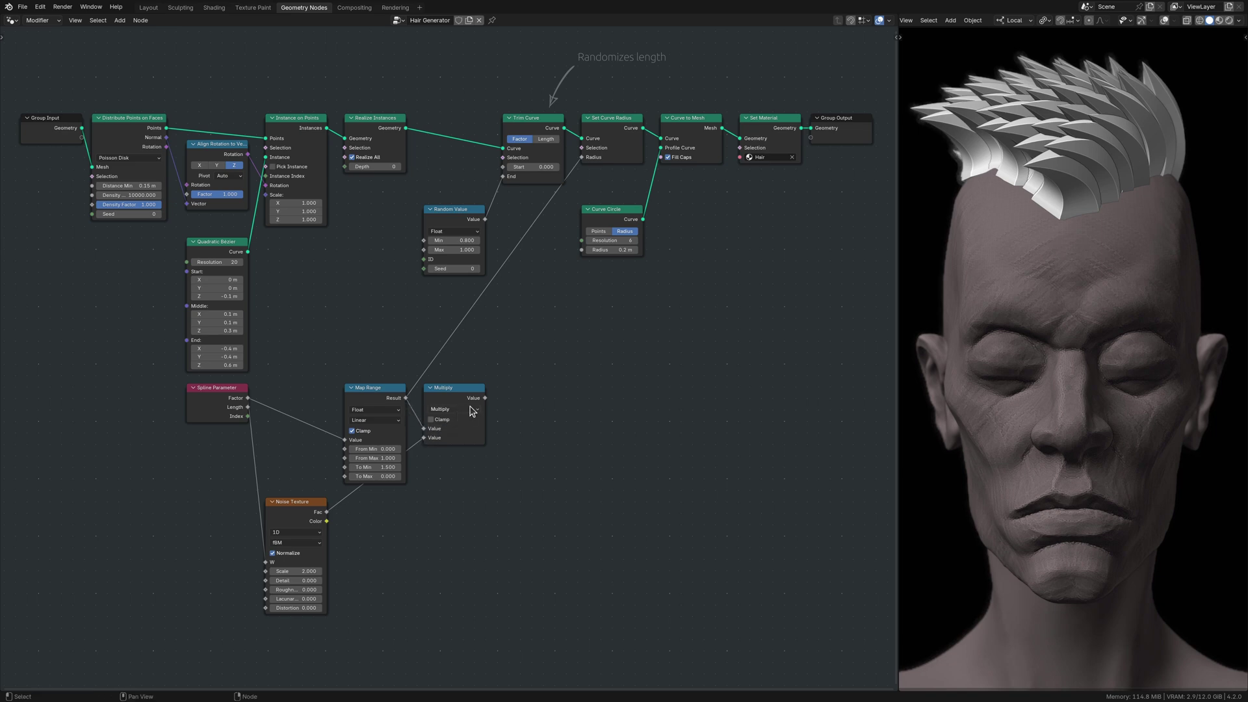
{"action": "left_click_drag", "start_coordinate": [485, 398], "coordinate": [582, 158]}
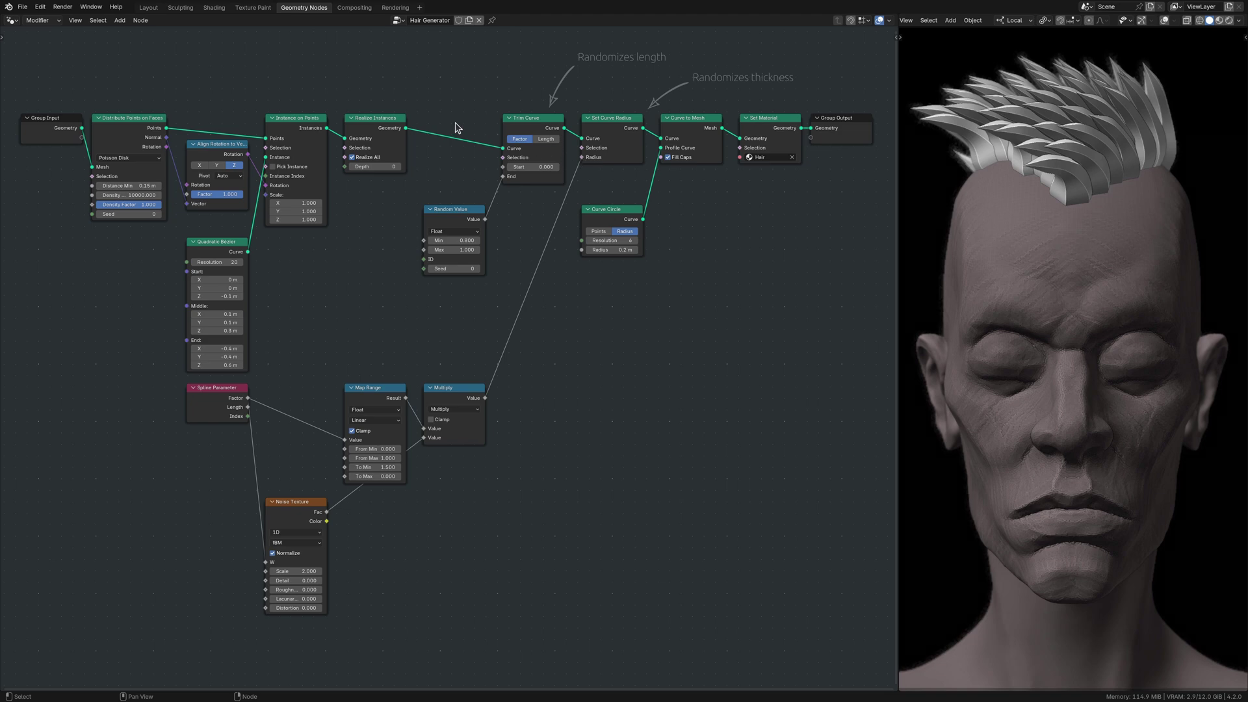
Insert a Set Position node and add a Vector Math Scale, a second Noise Texture and a Map Range
{"action": "left_click", "coordinate": [424, 119]}
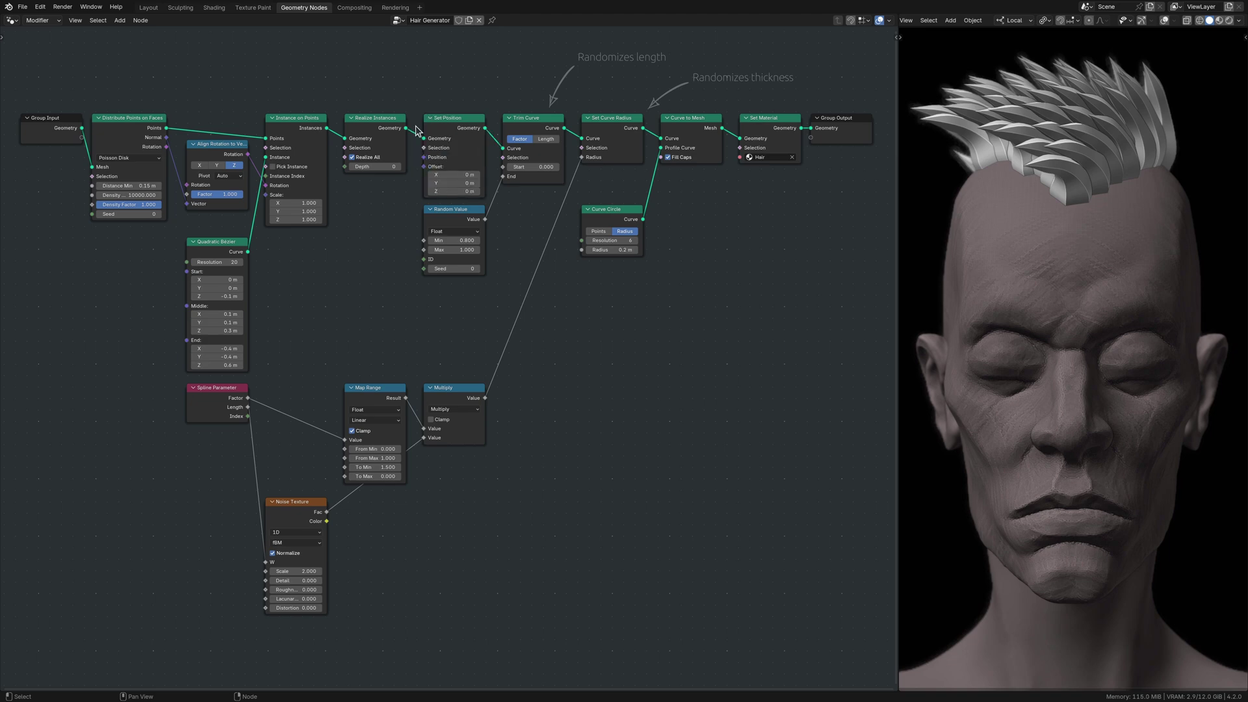
{"action": "left_click", "coordinate": [344, 242]}
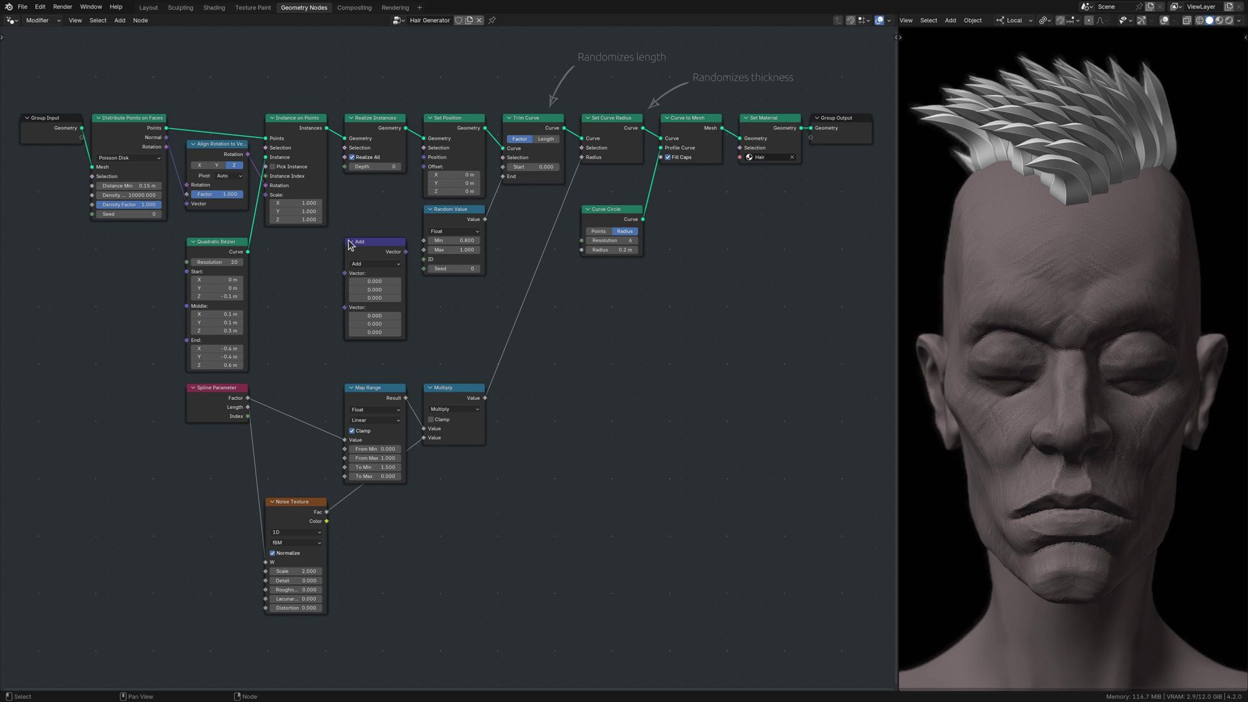
{"action": "left_click", "coordinate": [383, 264]}
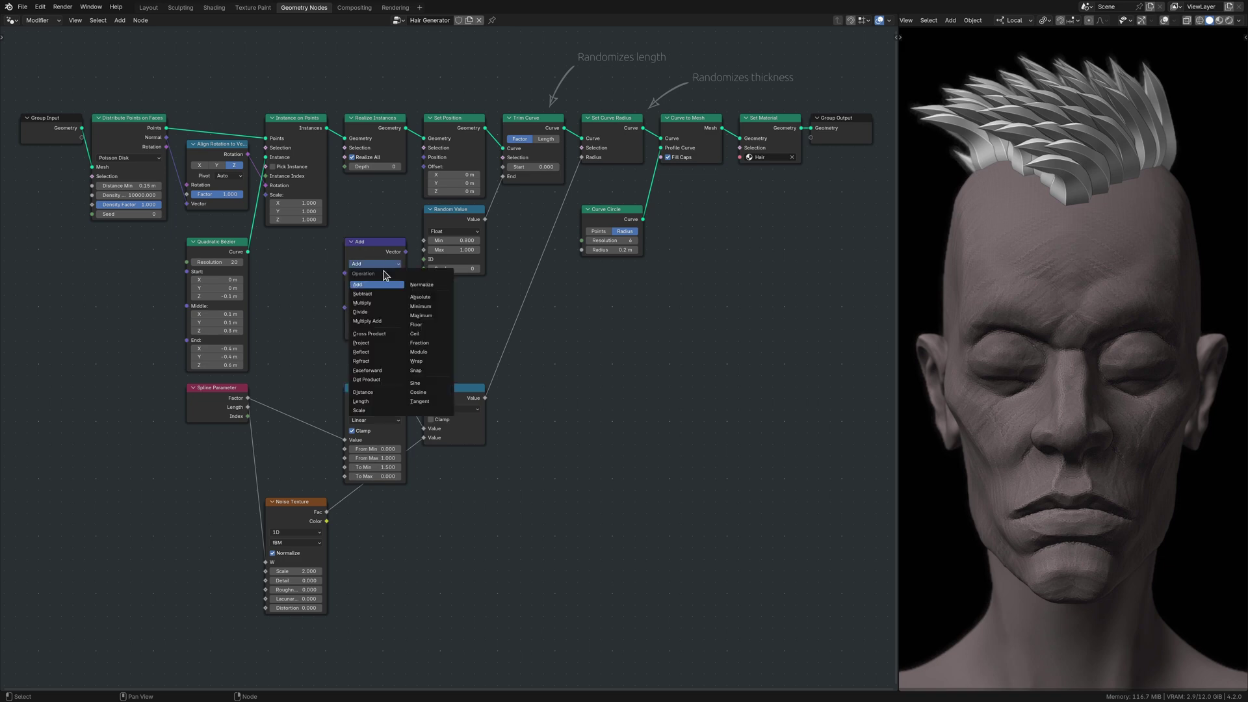
{"action": "left_click", "coordinate": [384, 411]}
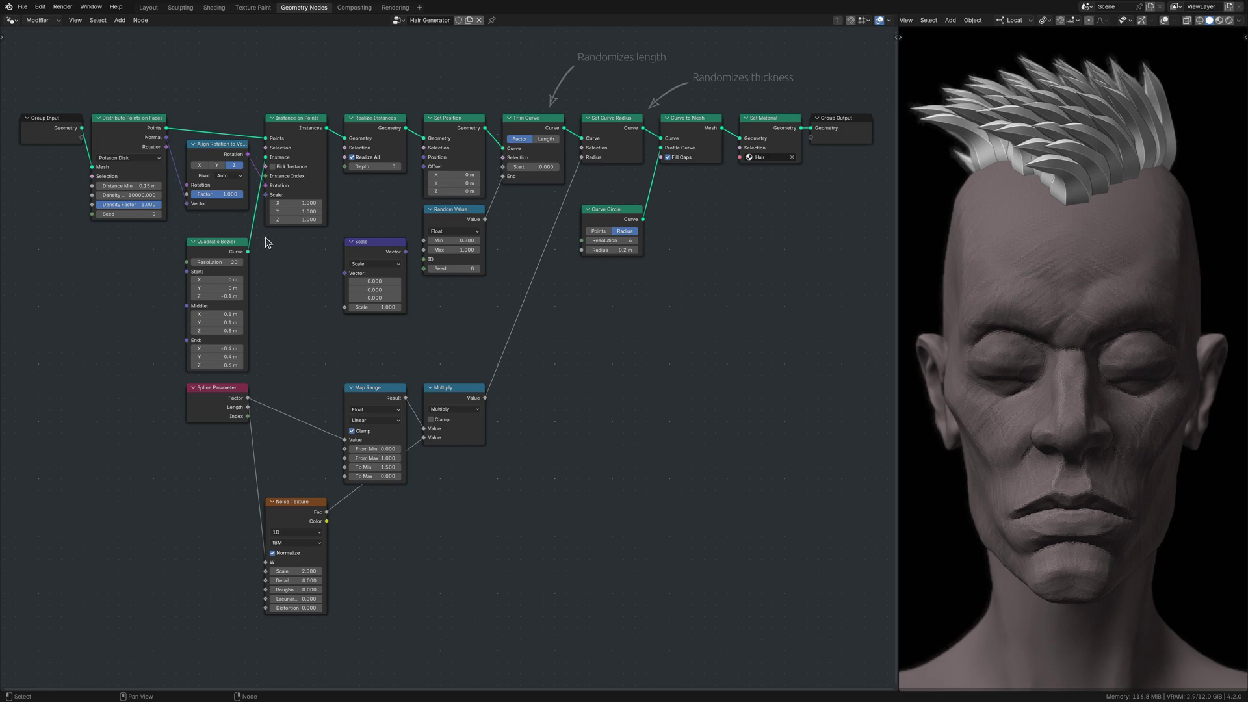
{"action": "key", "text": "ctrl+v"}
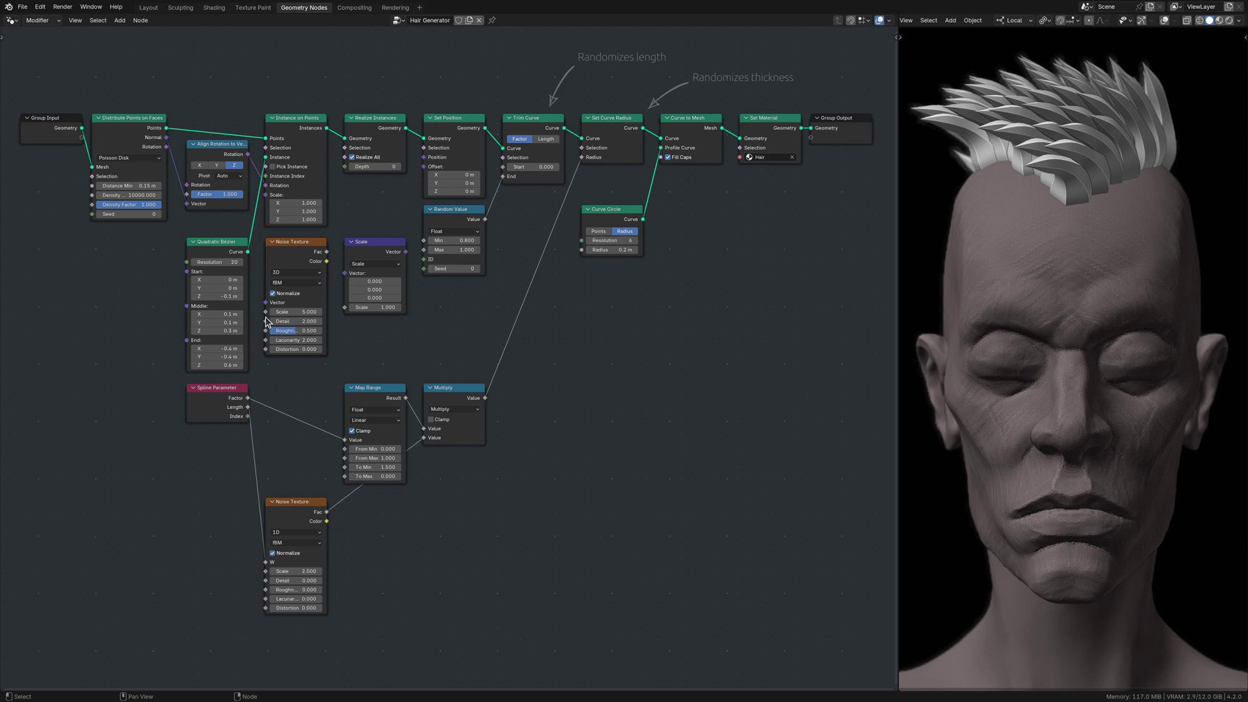
{"action": "key", "text": "ctrl+v"}
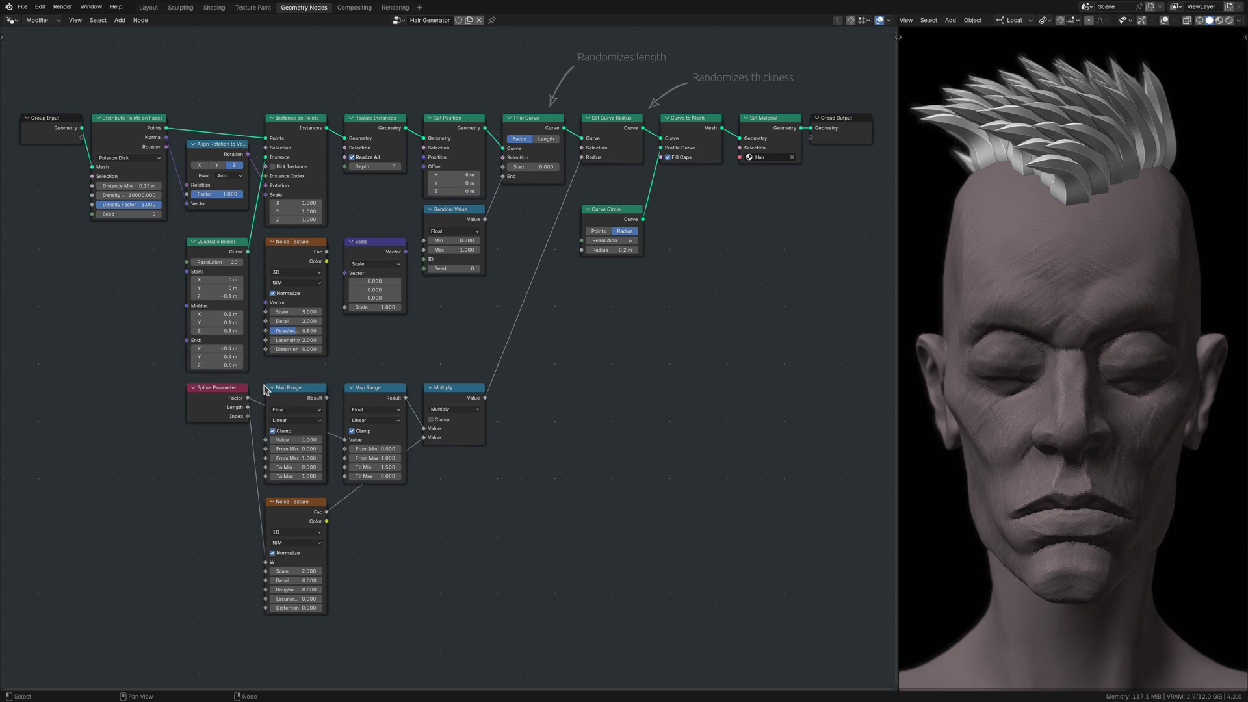
Feed spline Length through the new Map Range as the scale, and noise Color as the vector
{"action": "left_click_drag", "start_coordinate": [248, 406], "coordinate": [265, 440]}
{"action": "left_click_drag", "start_coordinate": [326, 398], "coordinate": [345, 308]}
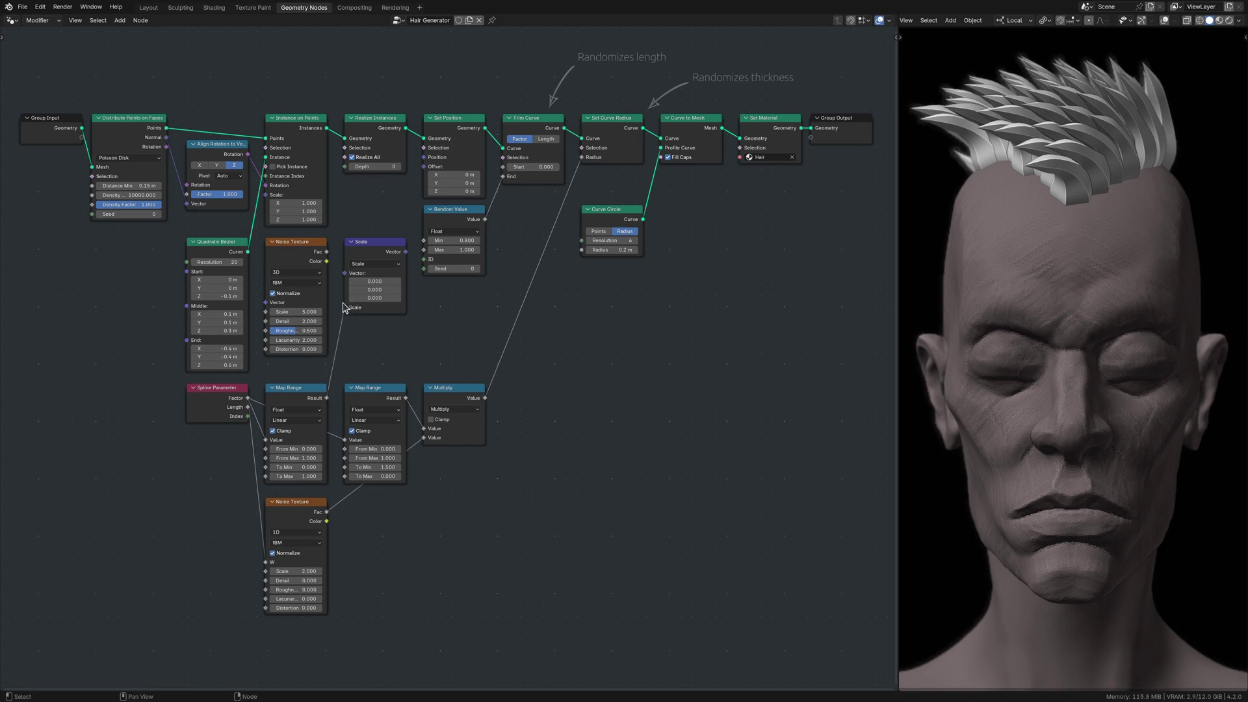
{"action": "left_click_drag", "start_coordinate": [327, 262], "coordinate": [424, 168]}
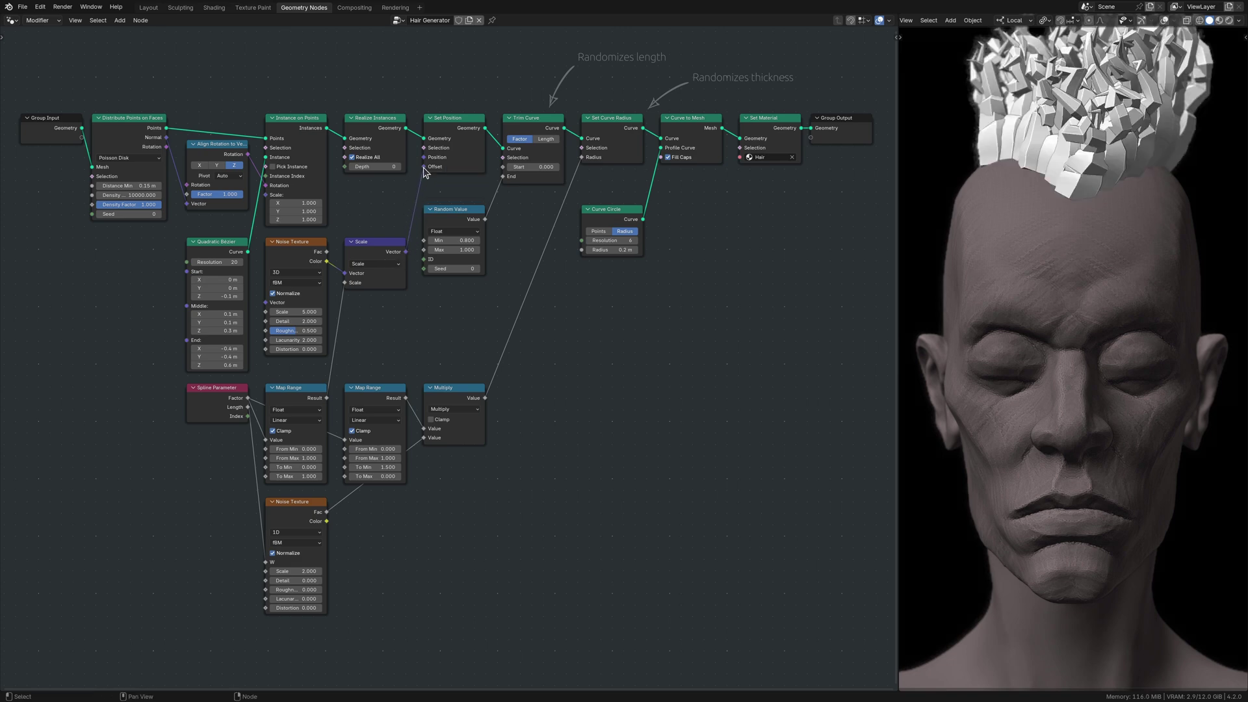
Turn off Normalize on the curvature noise, with Scale 1.5 and Detail, Roughness, Lacunarity, Distortion 0
{"action": "left_click", "coordinate": [273, 294]}
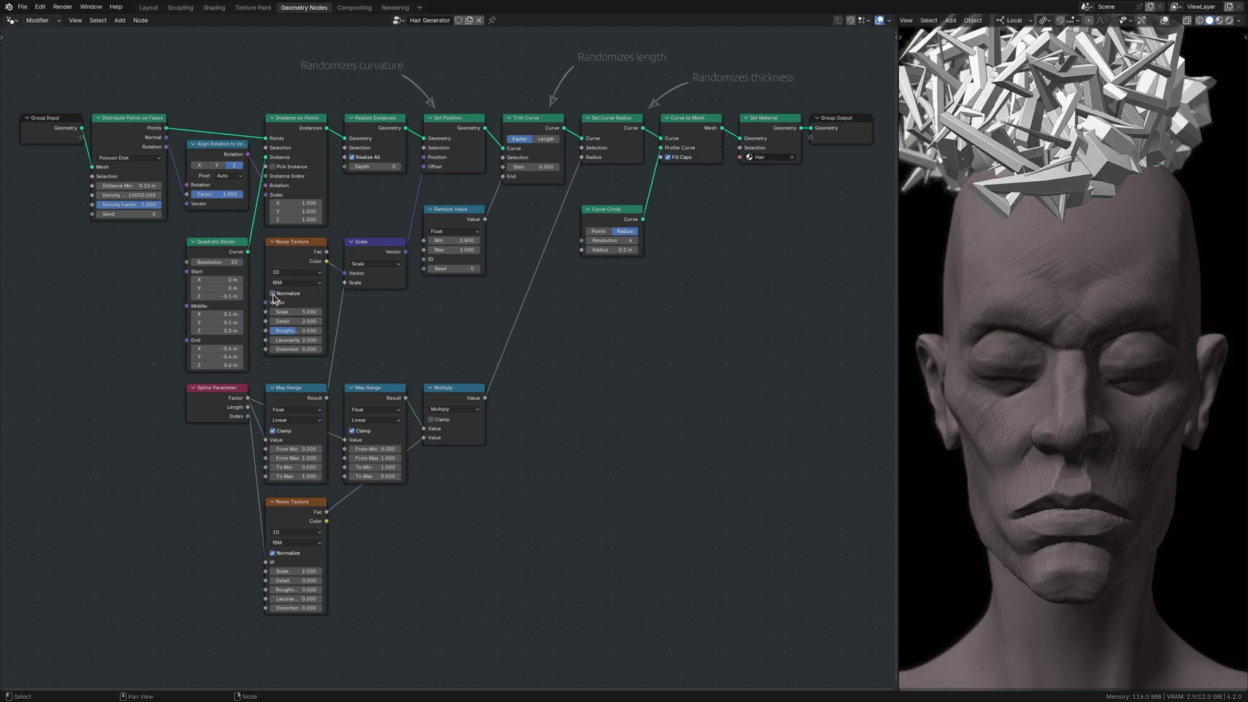
{"action": "left_click", "coordinate": [291, 312]}
{"action": "key", "text": "BackSpace"}
{"action": "type", "text": "1.5"}
{"action": "key", "text": "Tab"}
{"action": "type", "text": "0"}
{"action": "key", "text": "Tab"}
{"action": "type", "text": "0"}
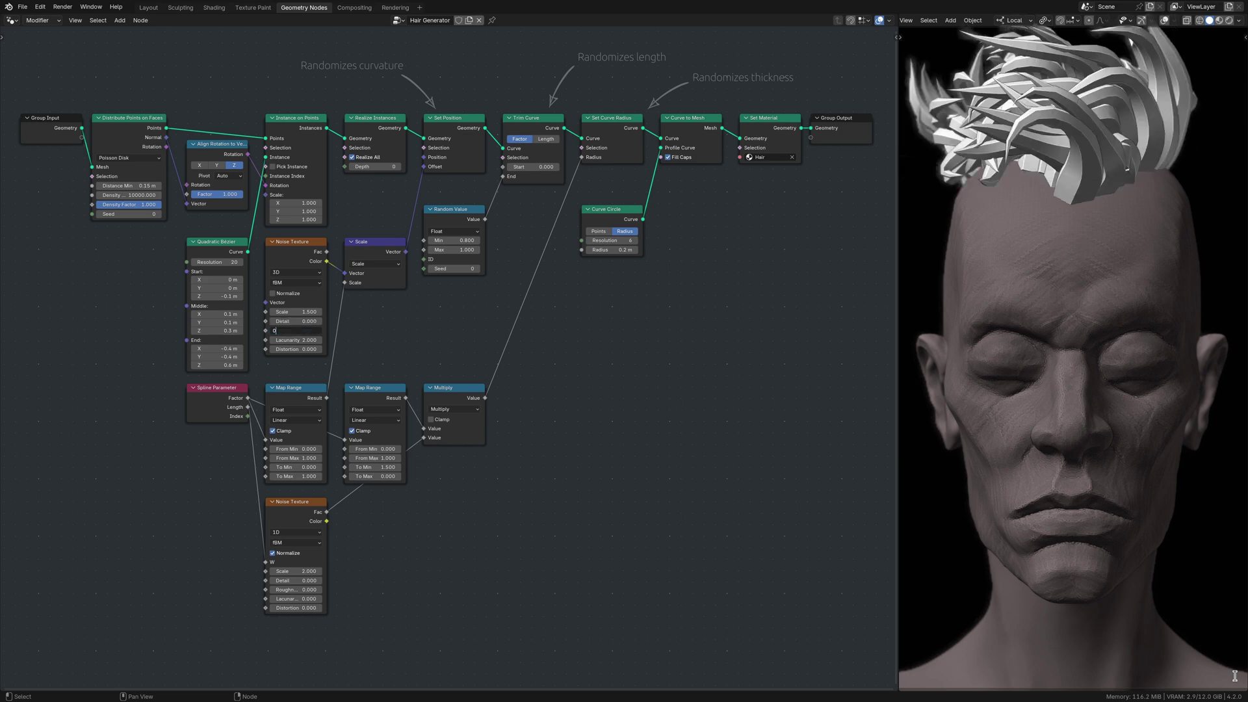
{"action": "key", "text": "Tab"}
{"action": "type", "text": "0"}
{"action": "key", "text": "Tab"}
{"action": "type", "text": "0"}
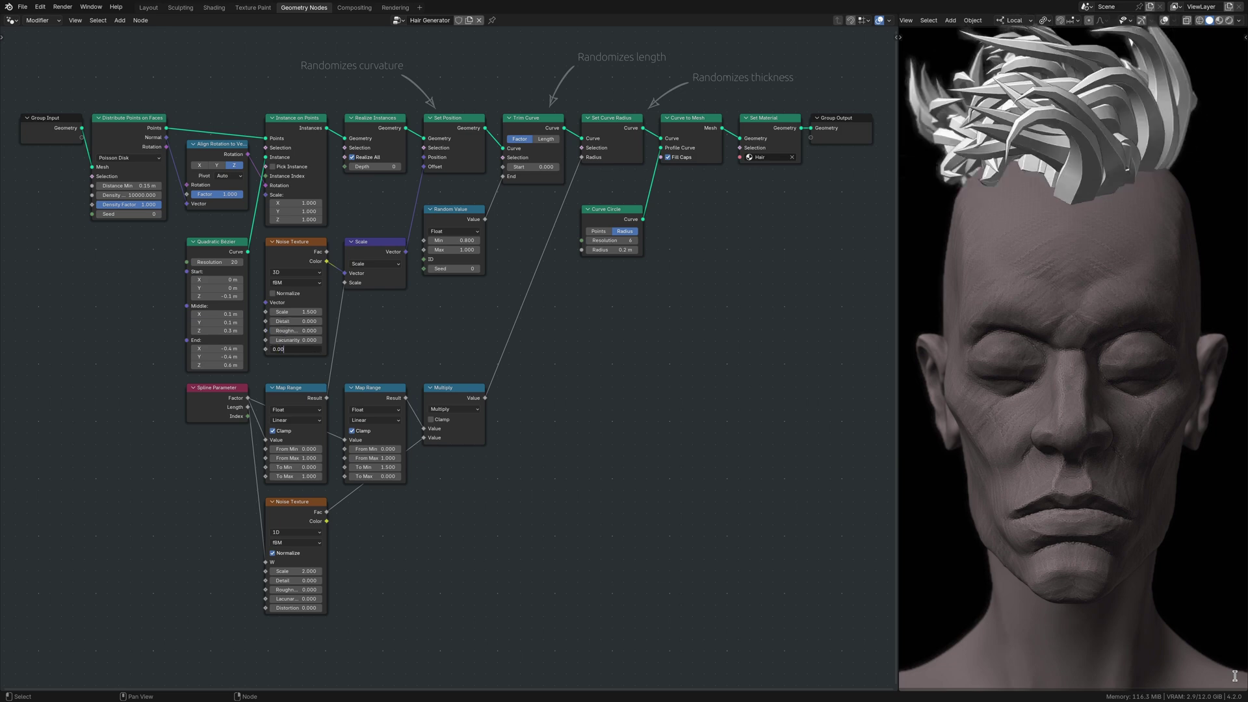
{"action": "type", "text": ".00"}
{"action": "key", "text": "Return"}
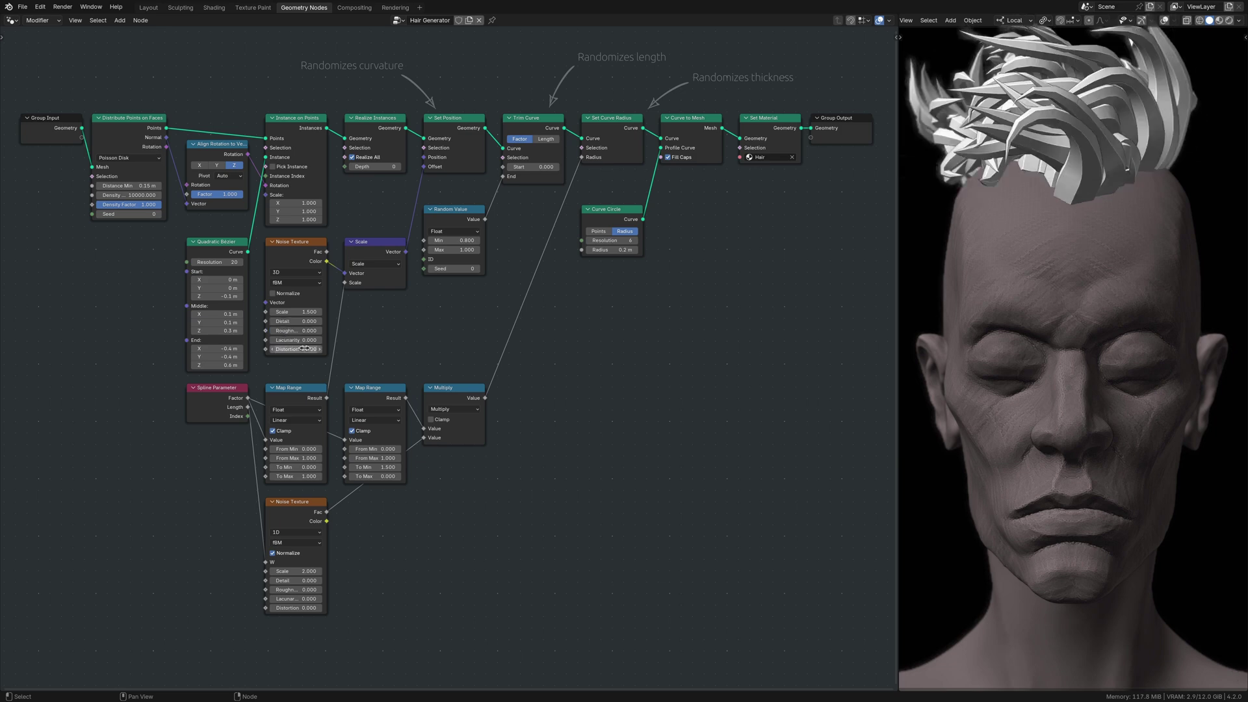
Set the length Map Range to From Min 0.1, From Max 0.5 and To Max 0.2
{"action": "left_click", "coordinate": [304, 449]}
{"action": "key", "text": "BackSpace"}
{"action": "type", "text": "0.1"}
{"action": "key", "text": "Tab"}
{"action": "type", "text": "0.50"}
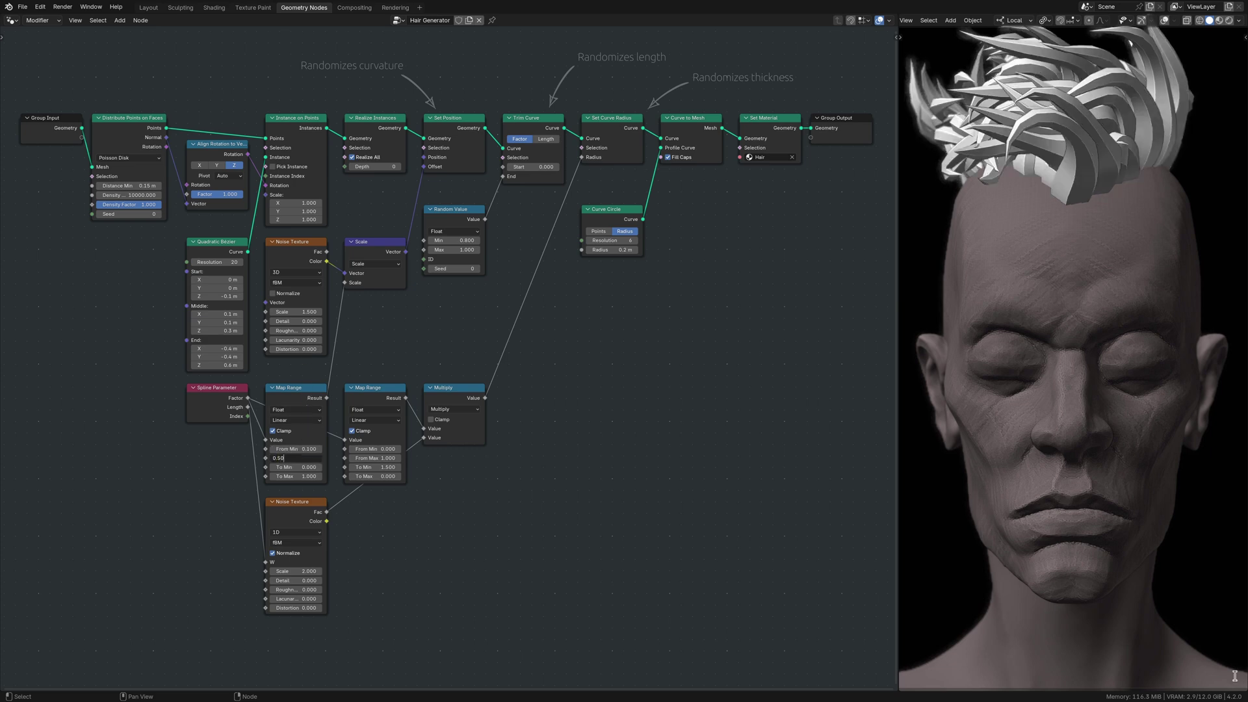
{"action": "key", "text": "Tab"}
{"action": "key", "text": "Tab"}
{"action": "type", "text": "0.20"}
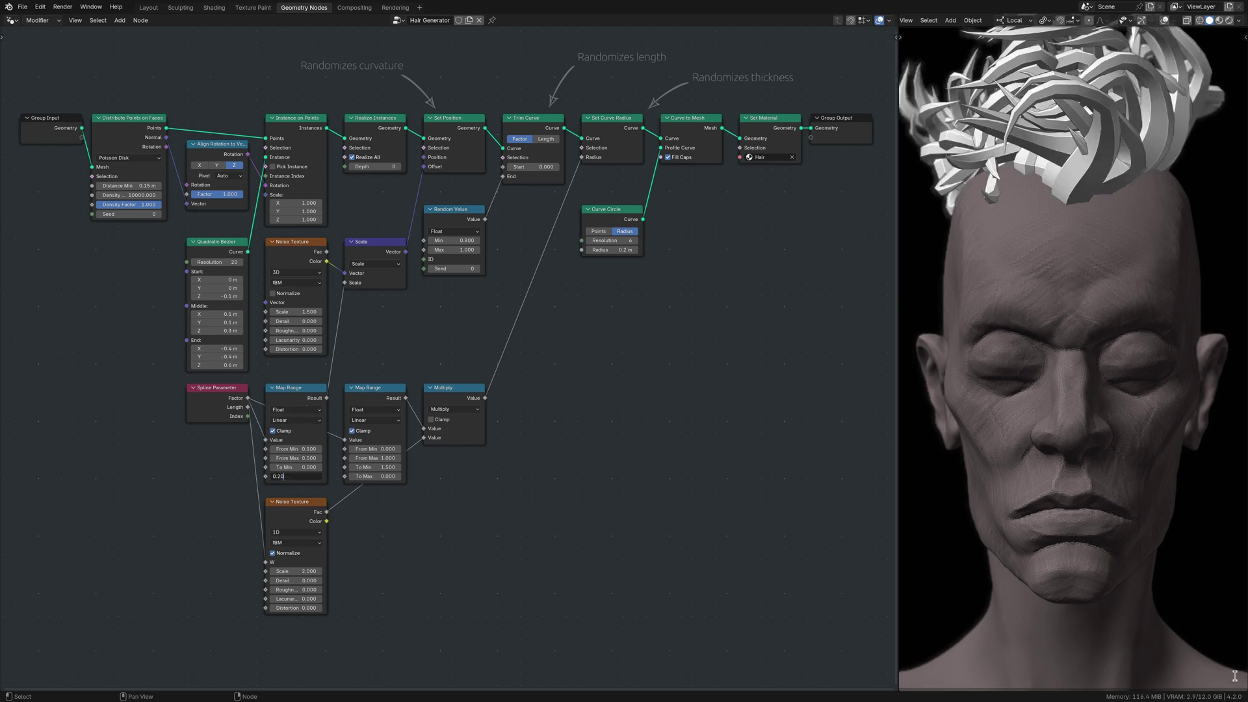
{"action": "key", "text": "Return"}
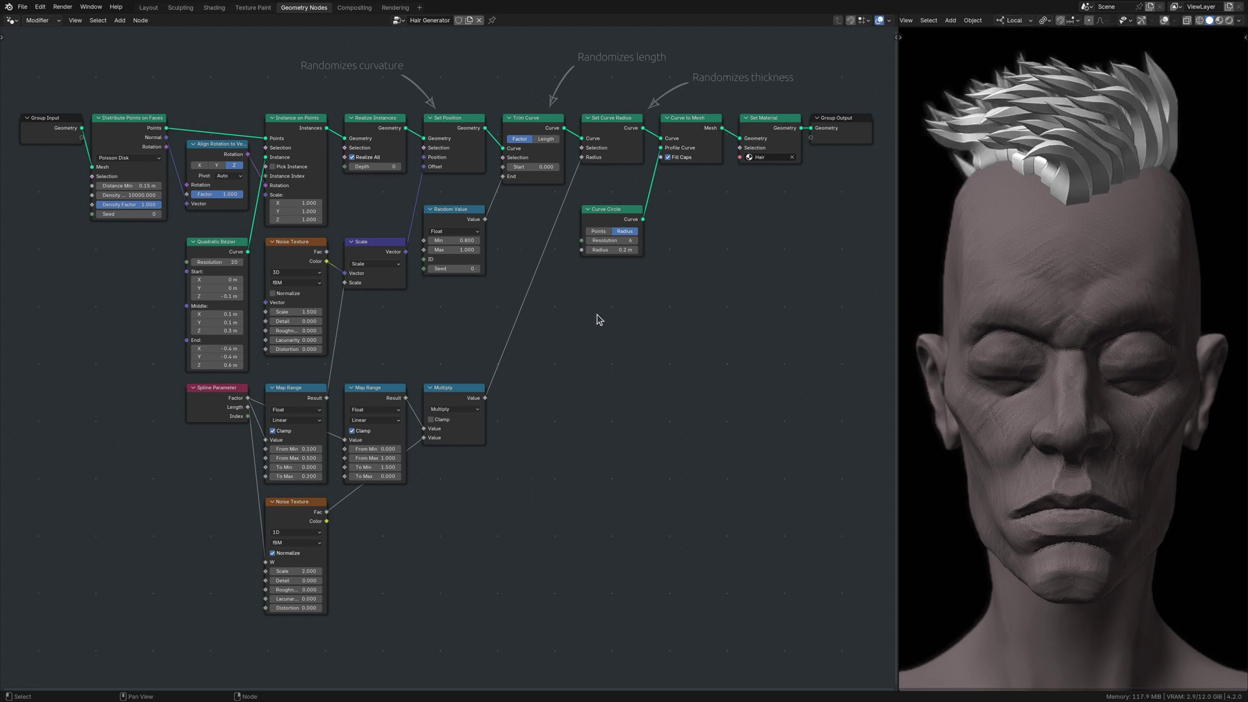